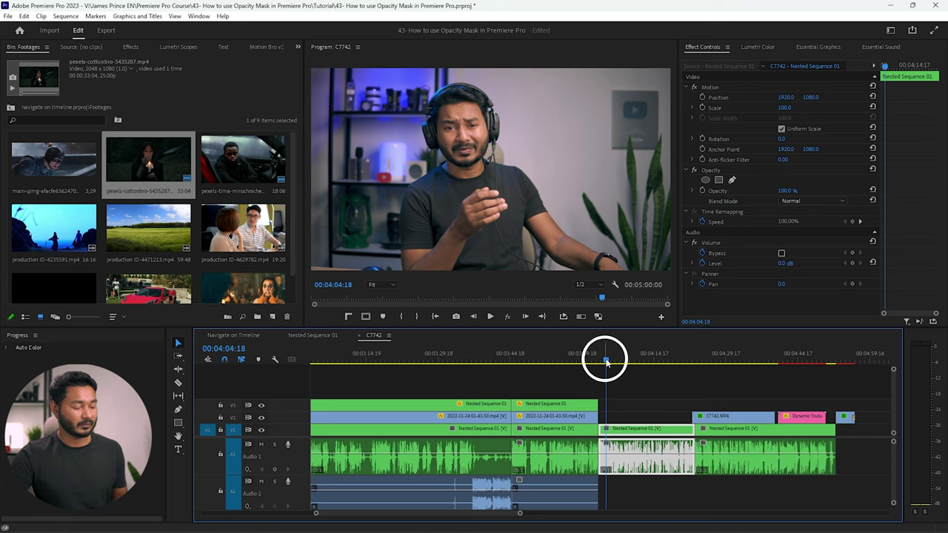
Preview the C7742 sequence from about 00:04:04, pausing again near 00:04:09.
left_click_drag(613, 349, 605, 354)
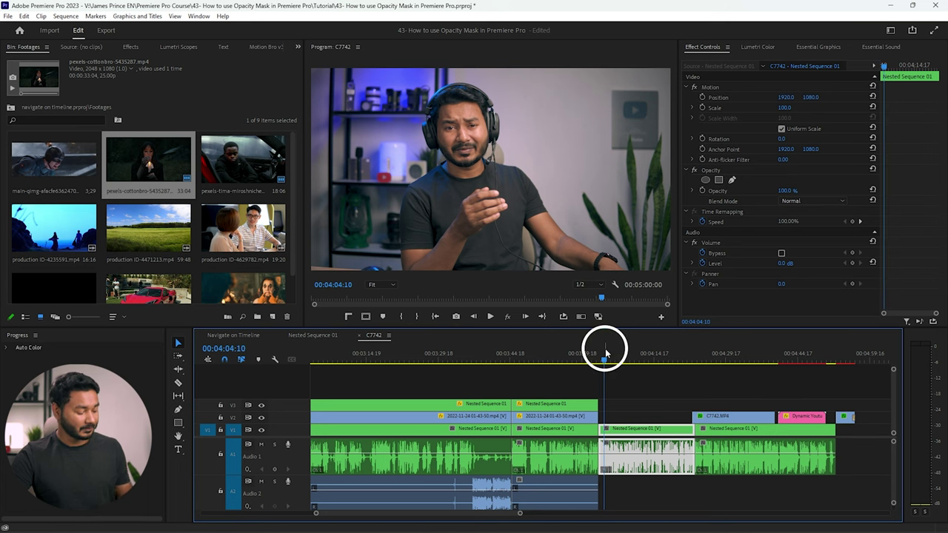
key("space")
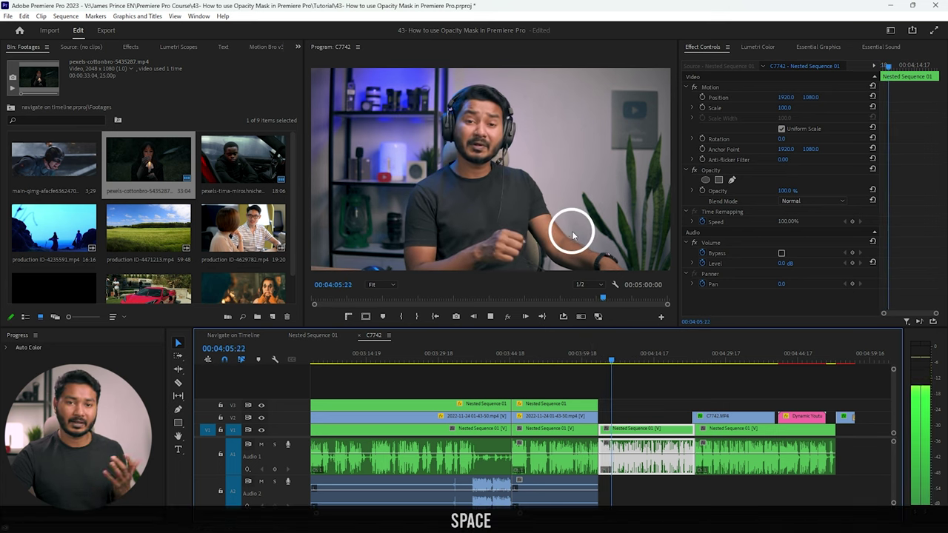
key("space")
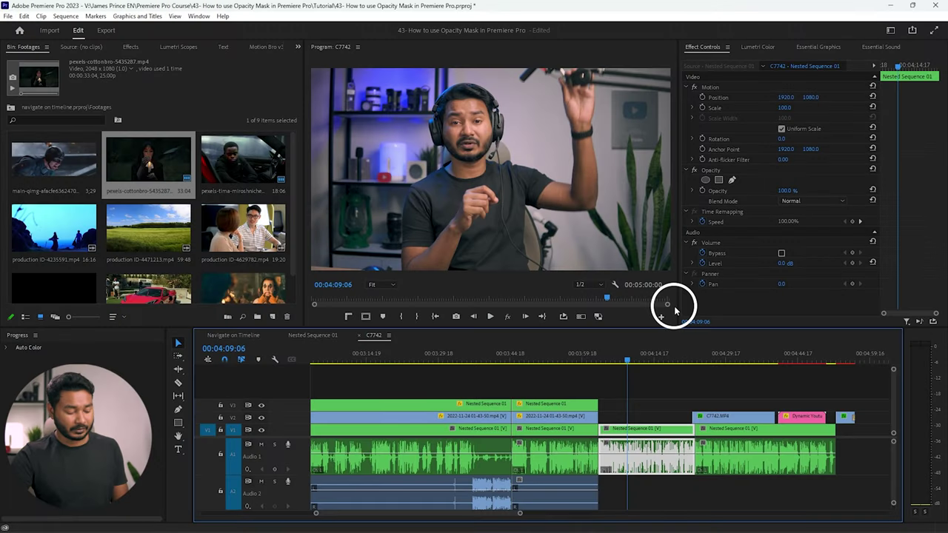
Play C7742 forward at normal speed and stop, then replay at increasing speeds and stop.
key("l")
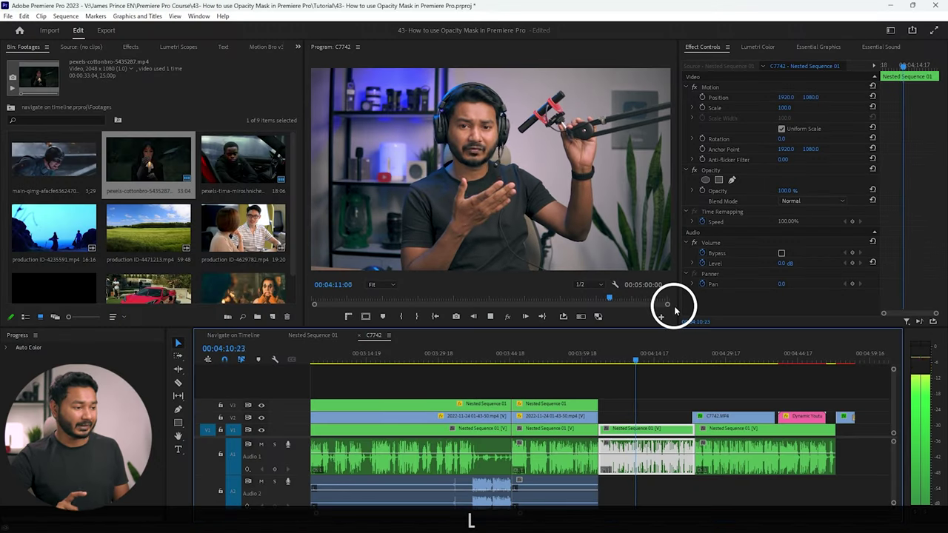
key("k")
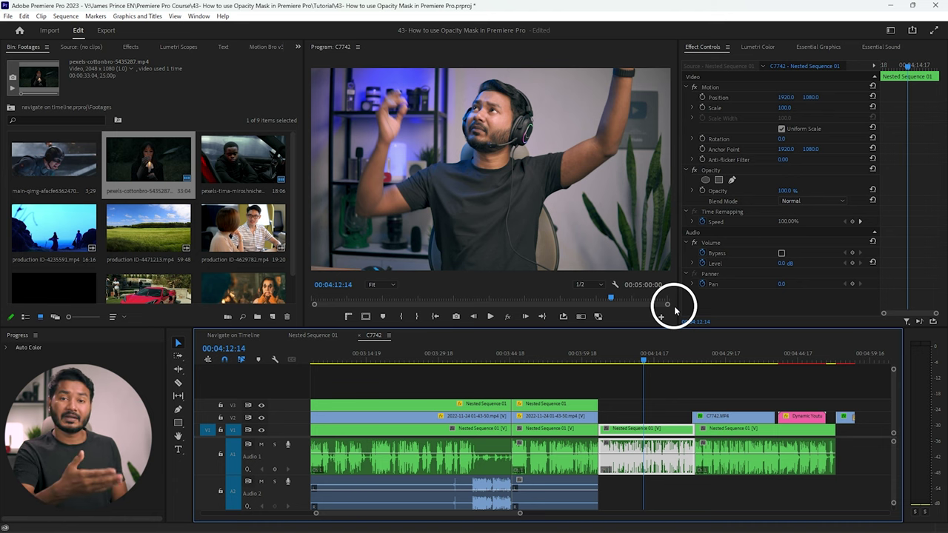
key("l")
key("l")
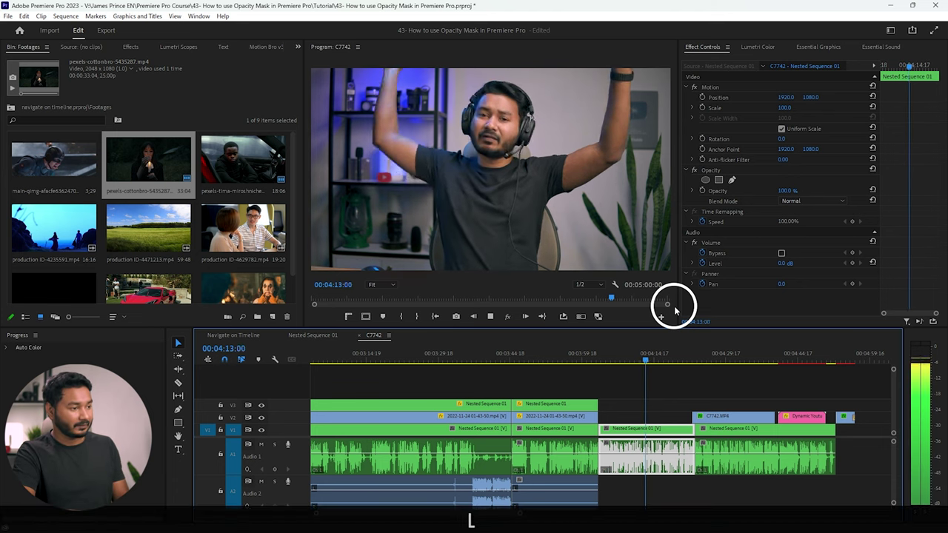
key("l")
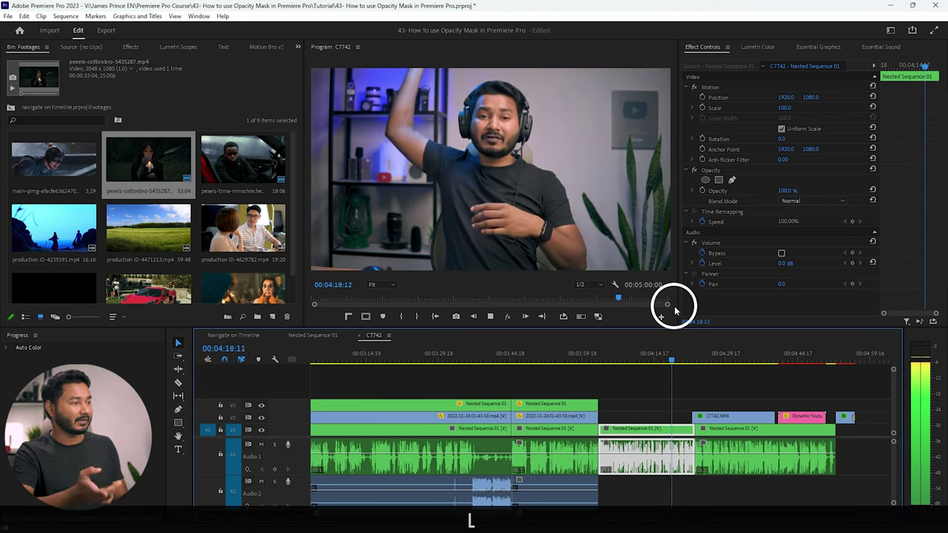
key("l")
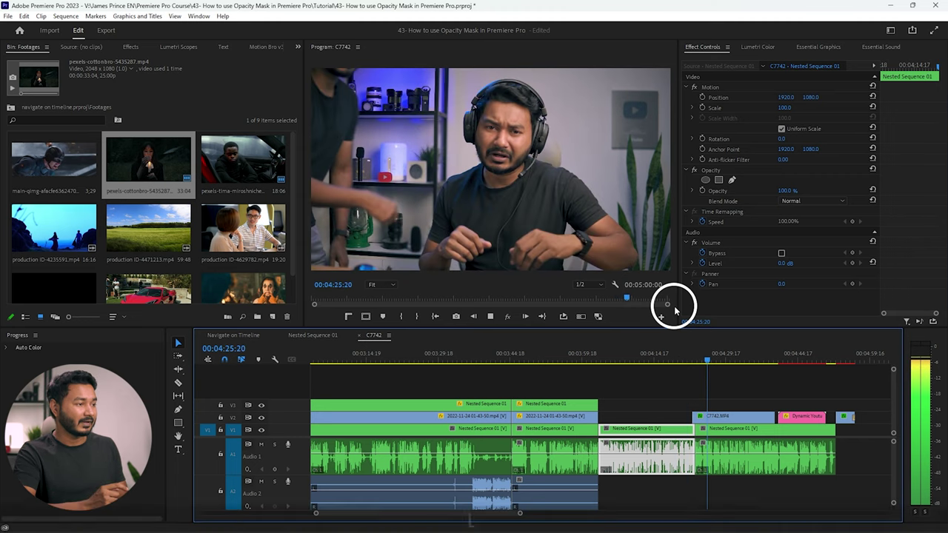
key("space")
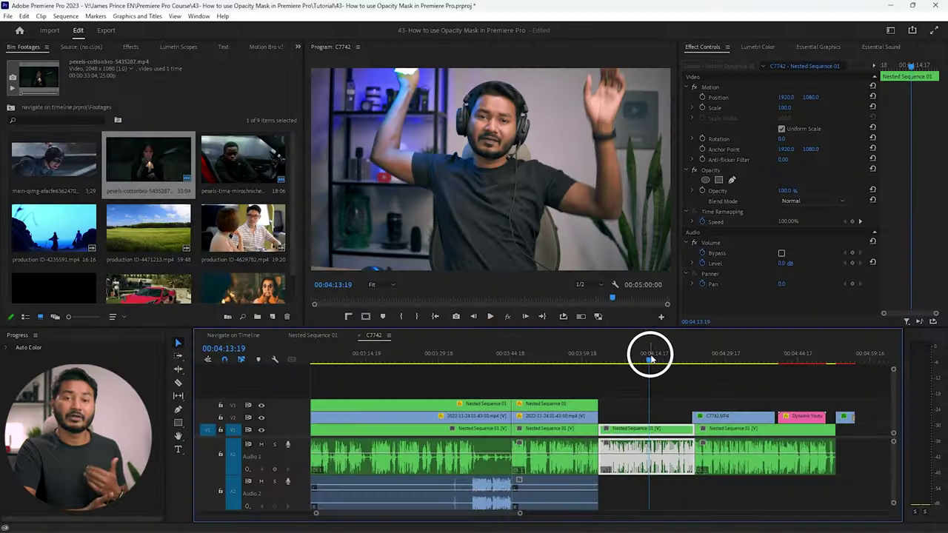
Play C7742 in reverse at rising speed, stop near 00:03:43:15, then set the playhead to 00:03:55:17.
key("j")
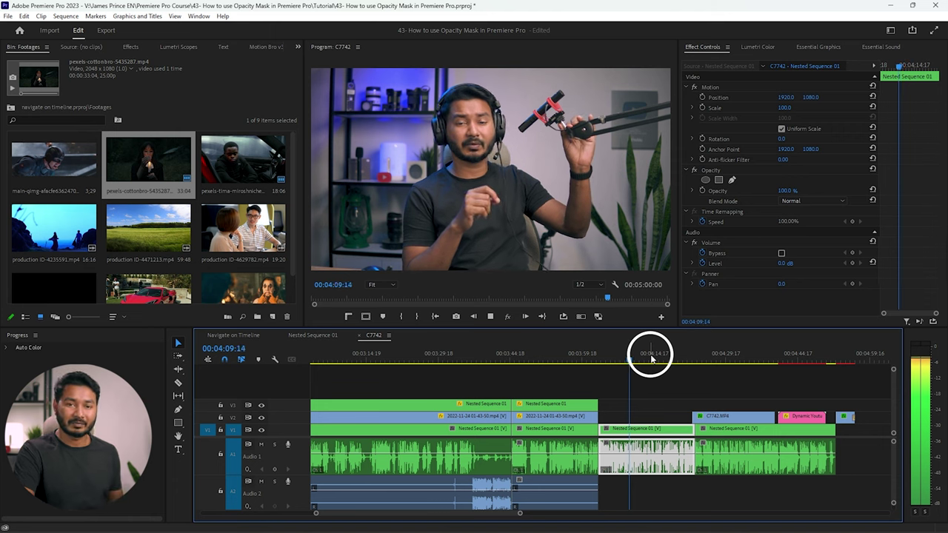
key("j")
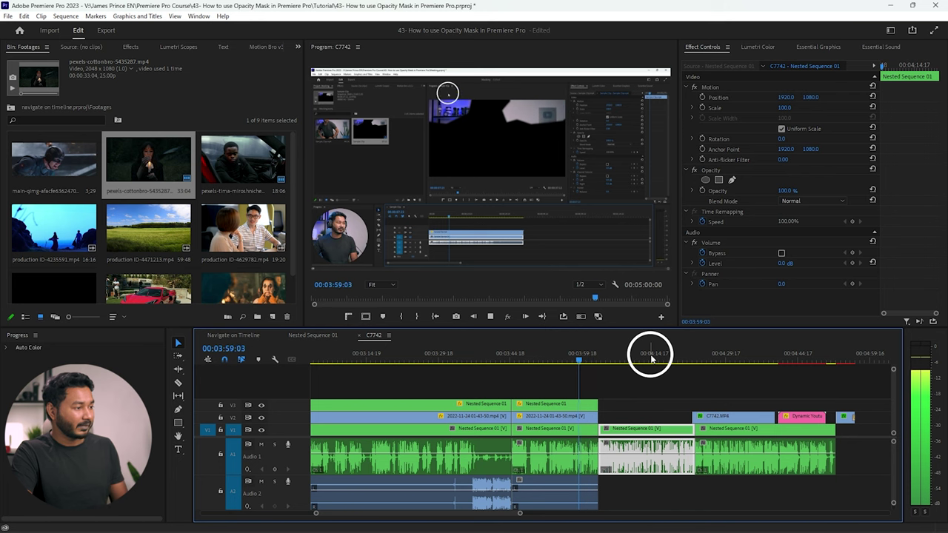
key("j")
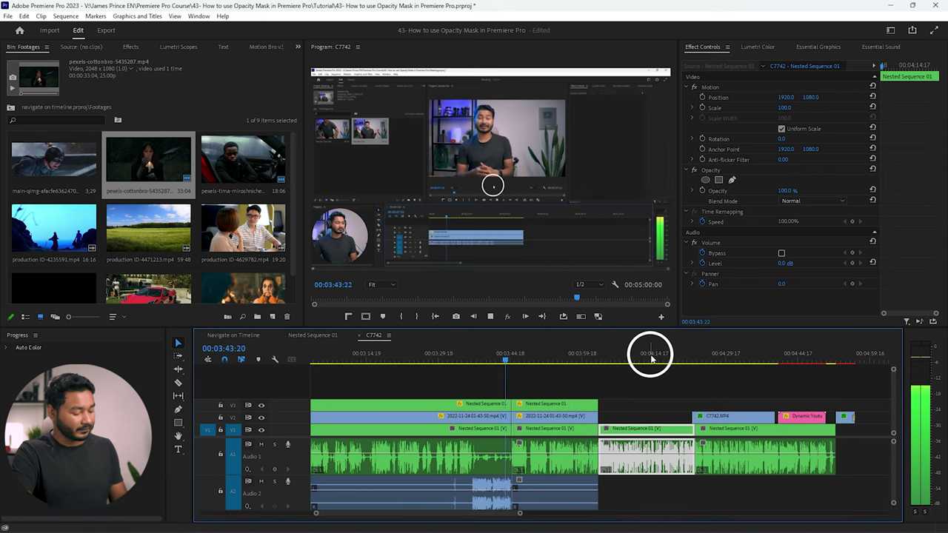
key("k")
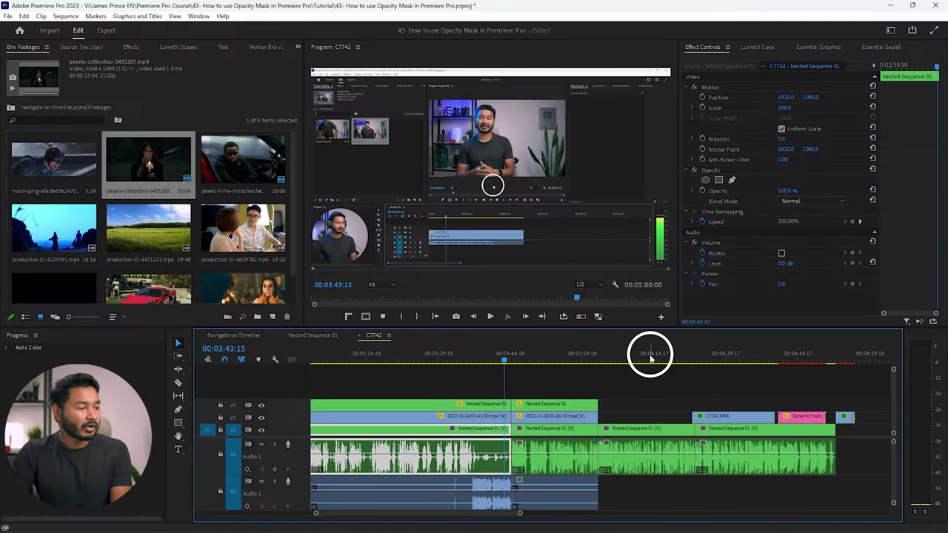
left_click_drag(596, 359, 564, 361)
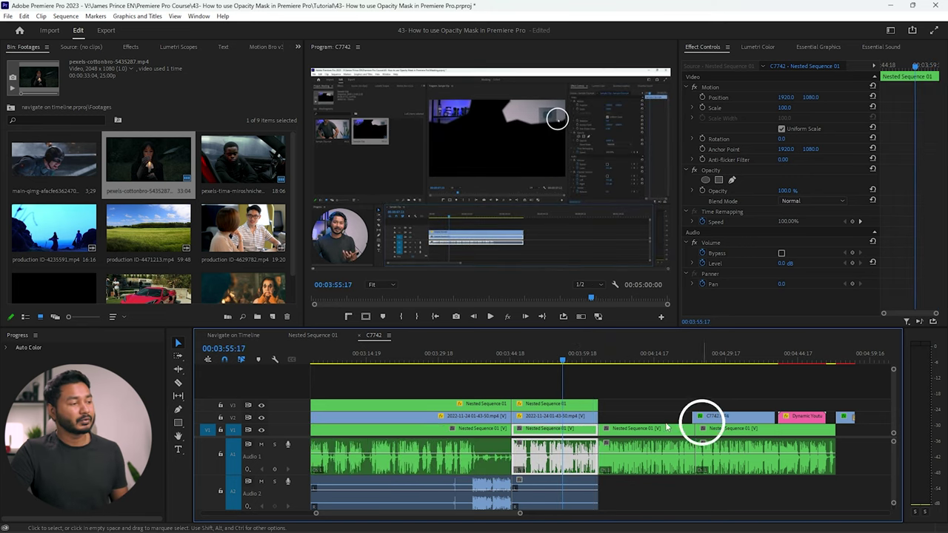
Place production ID-4629782 from the bin on a new V4 track above the nested sequences.
left_click(233, 228)
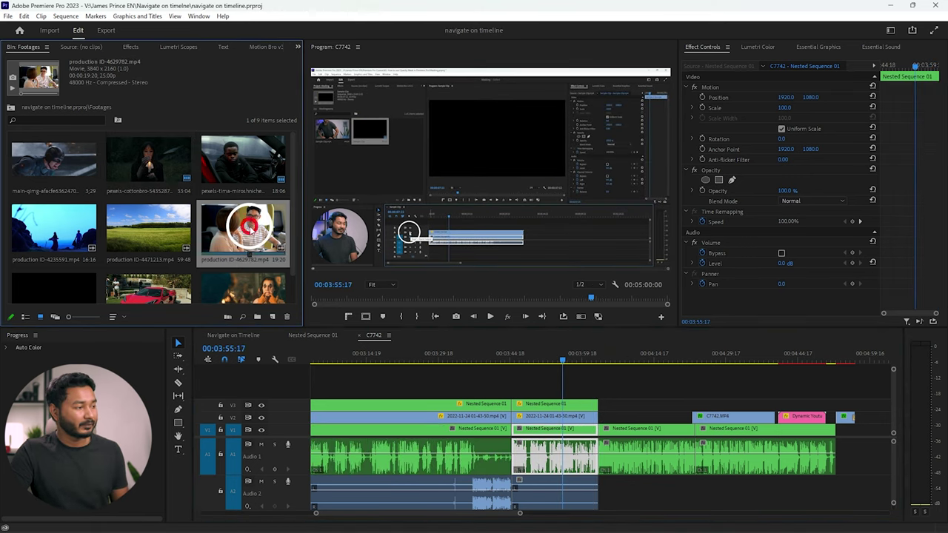
left_click_drag(244, 222, 534, 381)
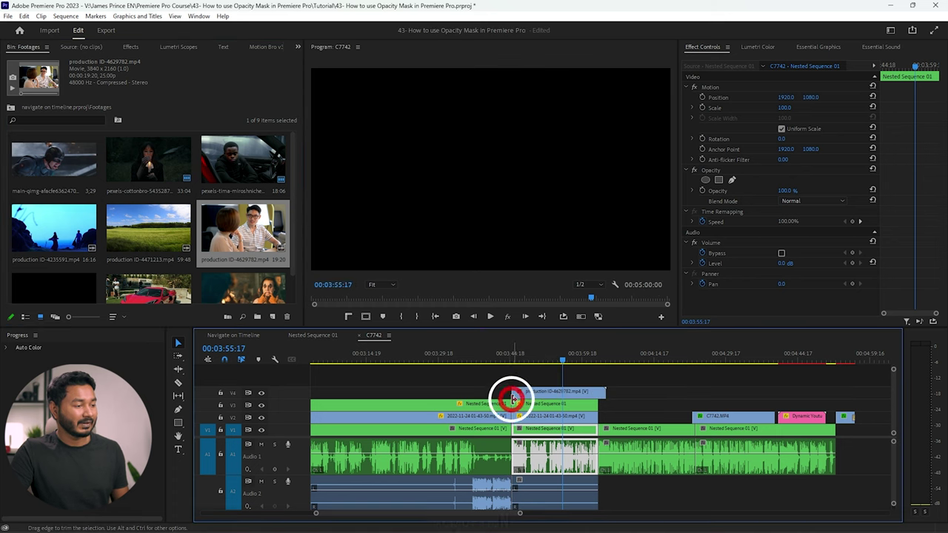
left_click_drag(510, 395, 514, 395)
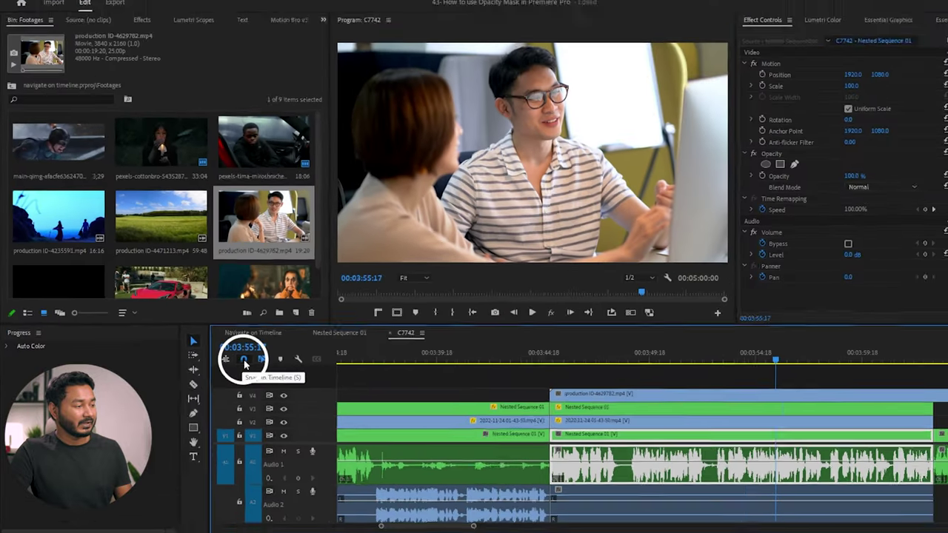
Enable snapping and reposition the V4 clip slightly earlier along its track.
left_click(244, 361)
left_click_drag(579, 384, 561, 400)
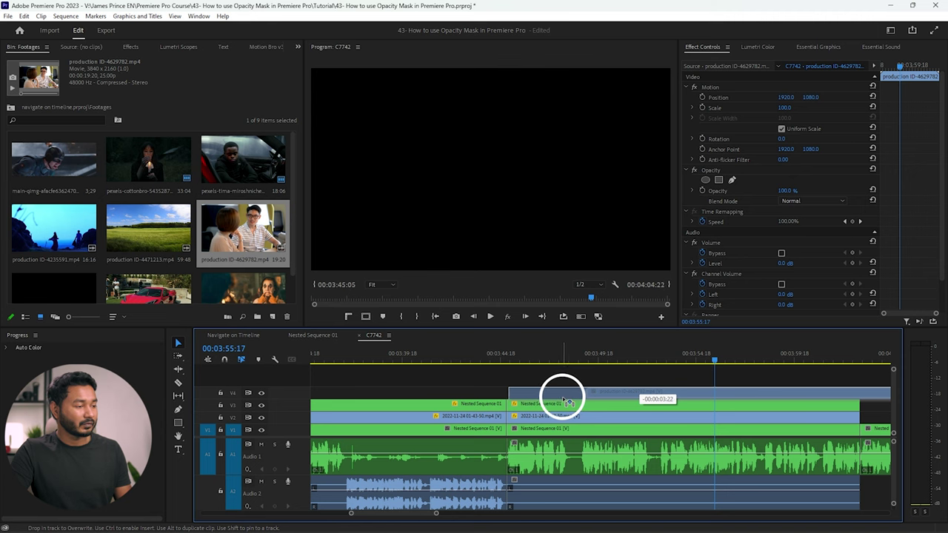
left_click_drag(567, 402, 566, 402)
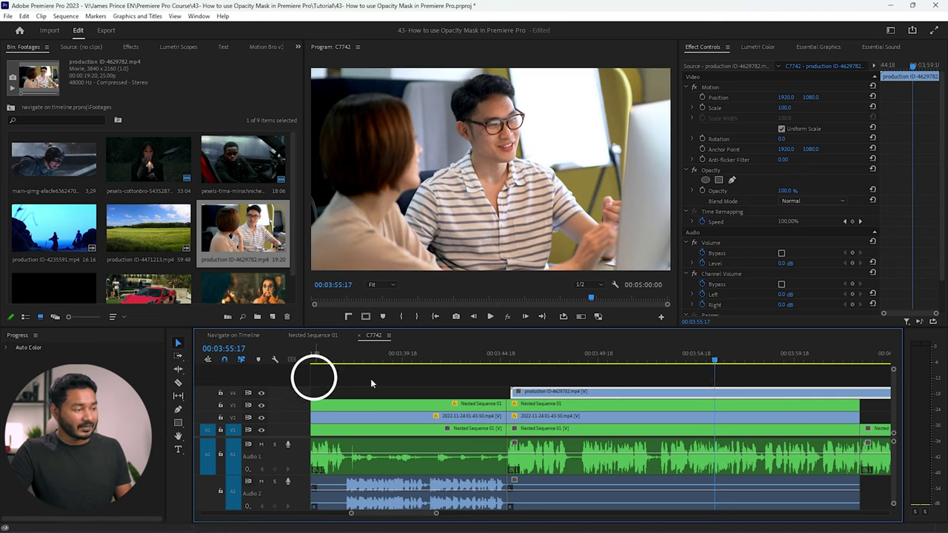
left_click_drag(663, 397, 692, 400)
Save the project and zoom the timeline out to see more of the sequence.
key("ctrl+s")
key("minus")
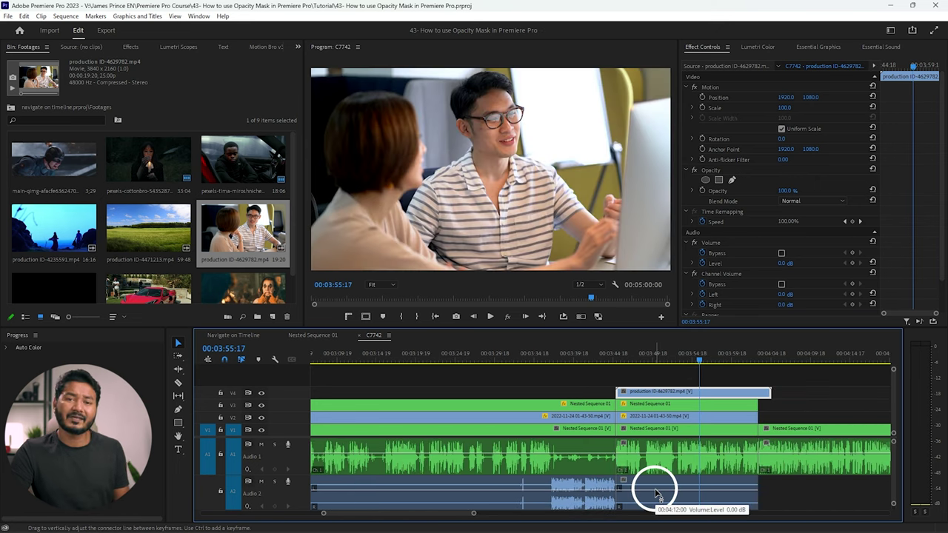
left_click_drag(447, 358, 471, 374)
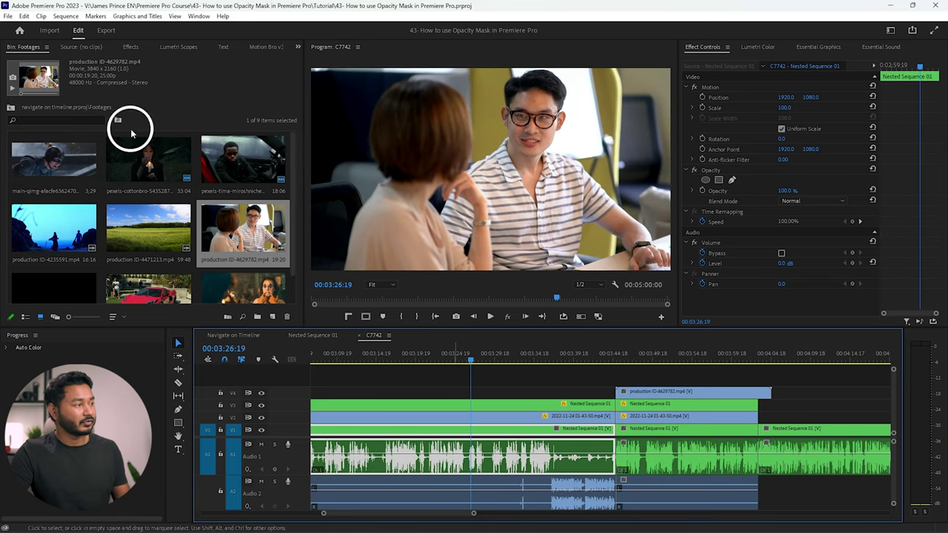
Enable 'Snap playhead in Timeline when Snap is enabled' in Timeline preferences and confirm.
left_click(23, 15)
mouse_move(66, 357)
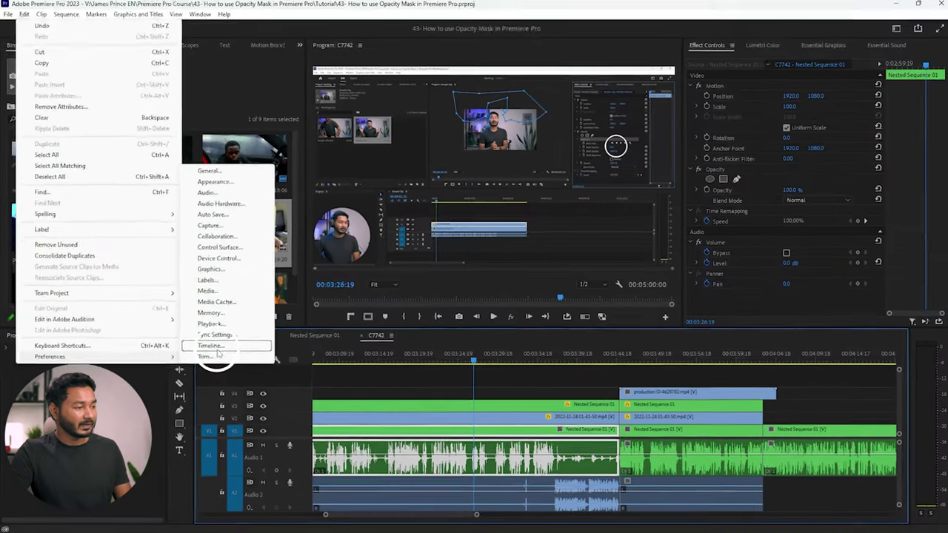
left_click(323, 333)
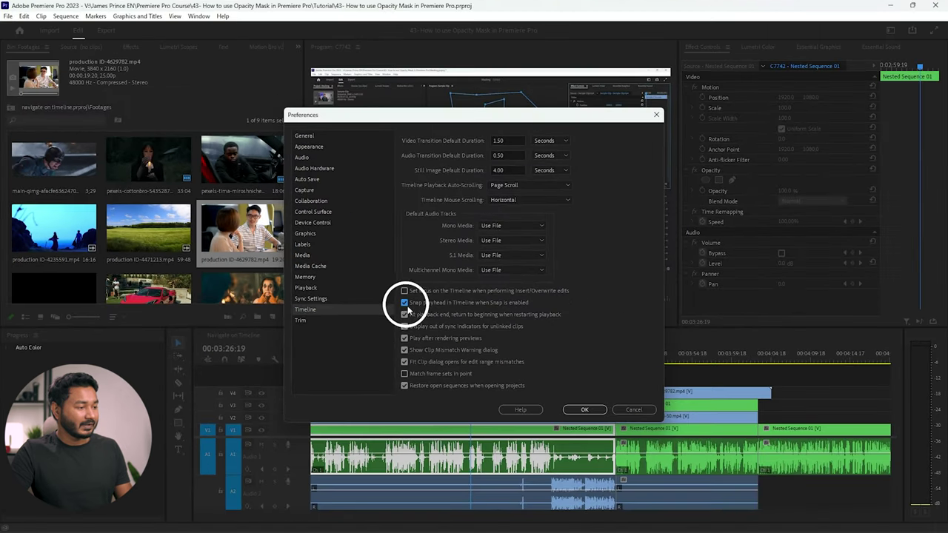
left_click(585, 410)
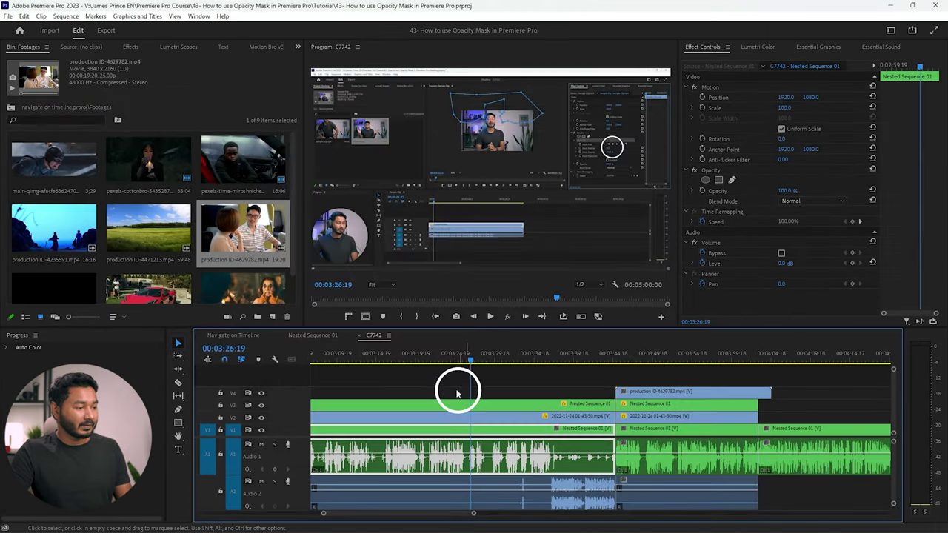
left_click_drag(465, 363, 491, 365)
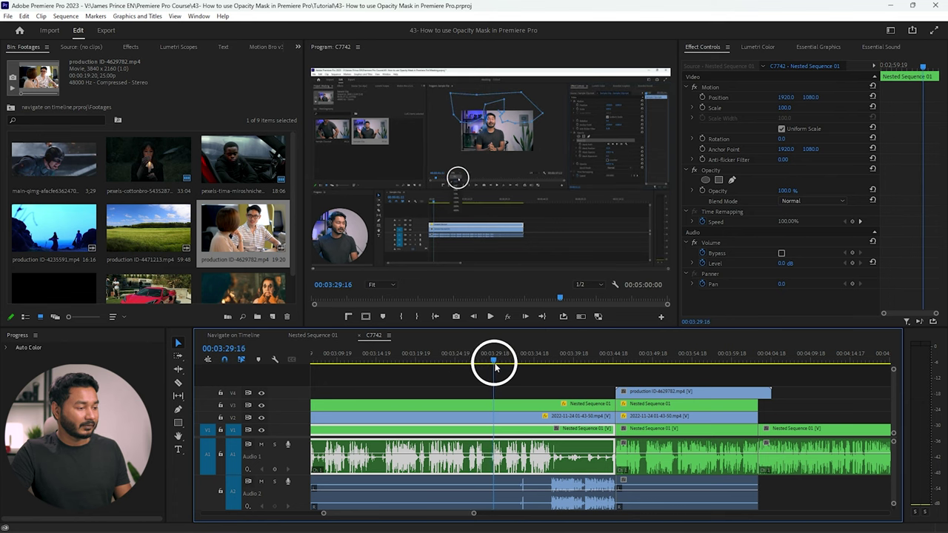
Trim the end of production ID-4629782.mp4 on V4 to 00:00:18:03 so it ends with V3.
left_click_drag(494, 365, 764, 365)
scroll(762, 413, "down", 3)
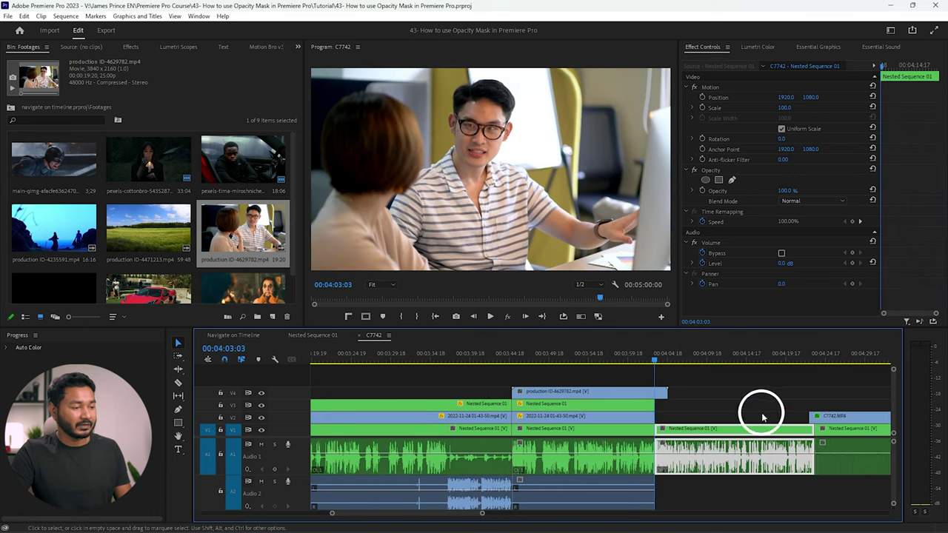
left_click_drag(565, 392, 552, 391)
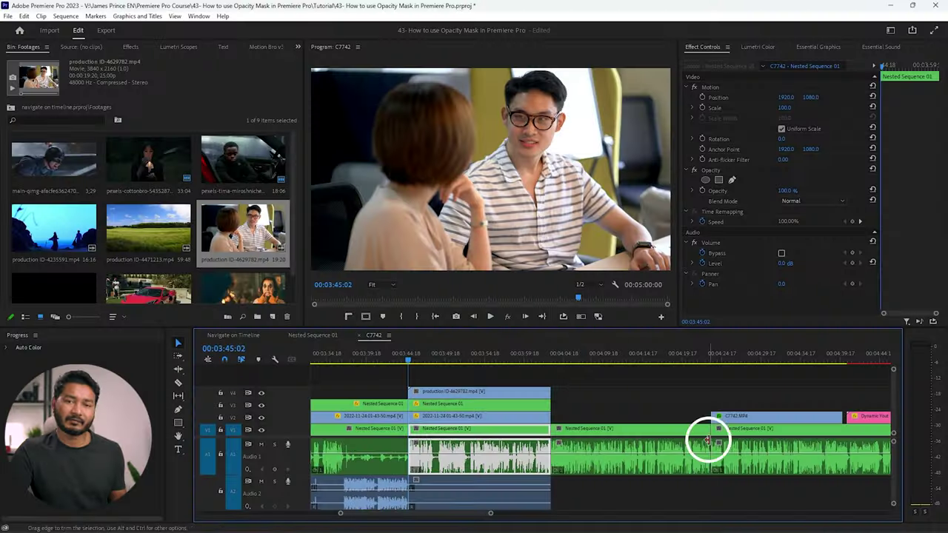
left_click_drag(609, 363, 685, 363)
left_click(132, 48)
left_click(83, 58)
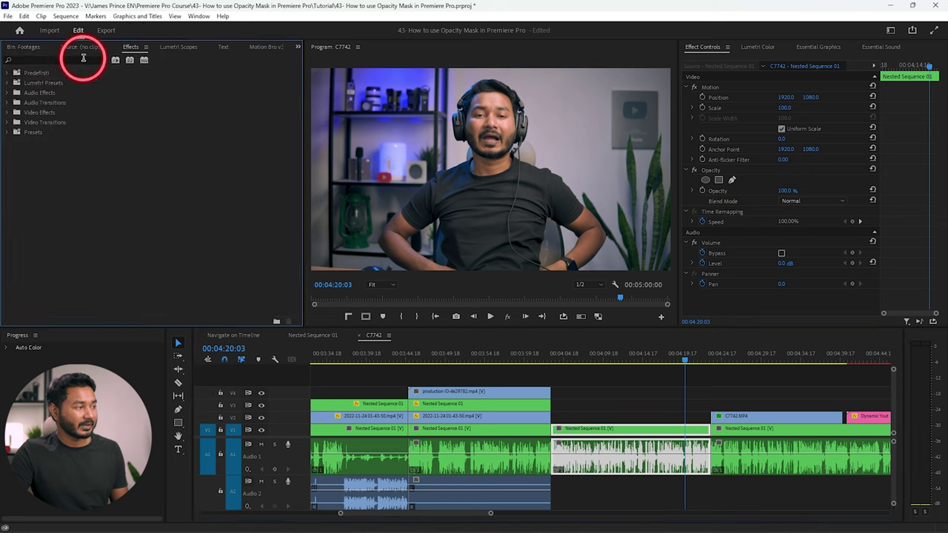
Apply Parametric Equalizer, found by searching 'paramet', to the Nested Sequence 01 audio on Audio 1.
type("paramet")
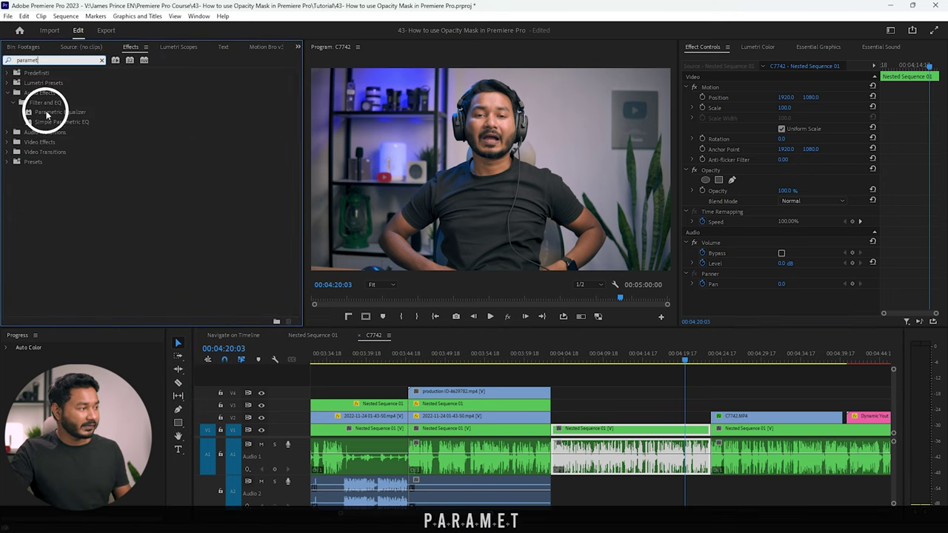
left_click_drag(46, 113, 627, 444)
left_click_drag(566, 355, 550, 361)
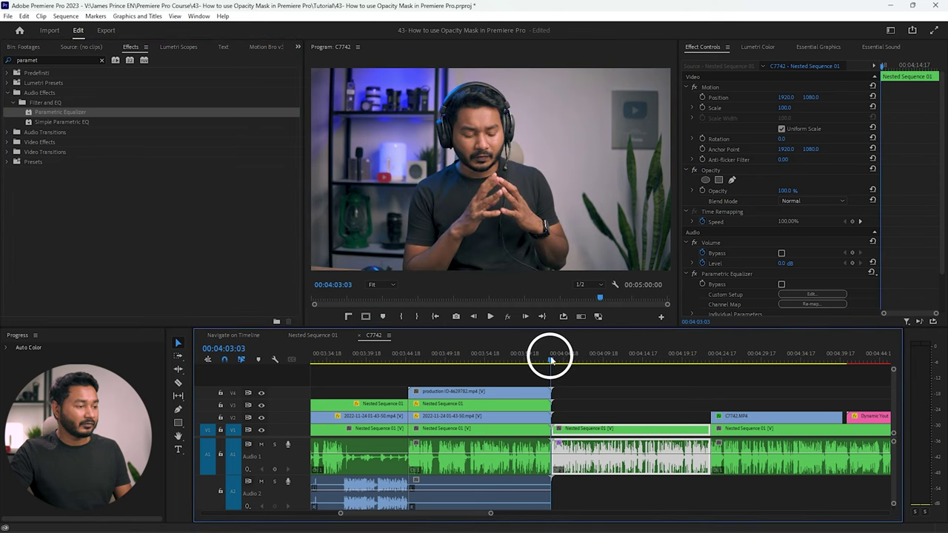
scroll(732, 89, "down", 2)
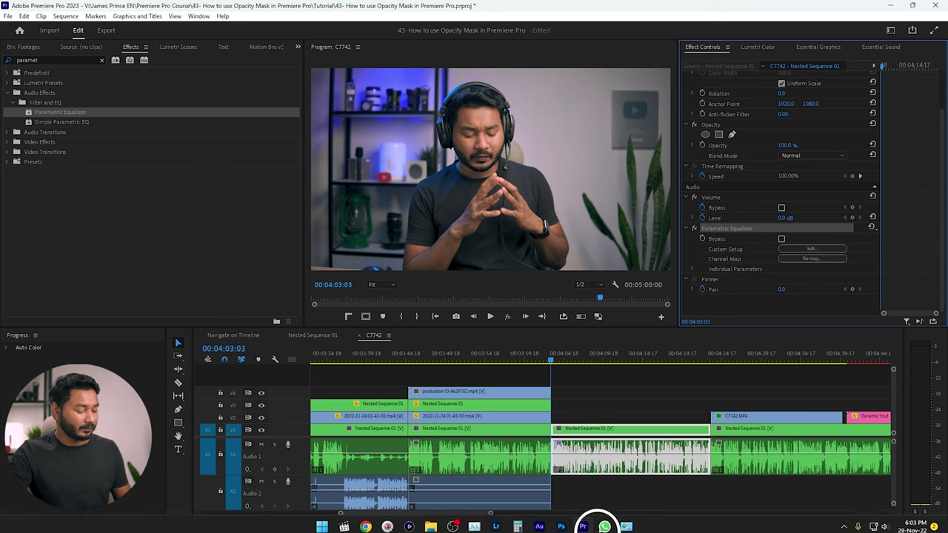
Play the equalized audio, inspect the EQ curve (band 3 at -7.3 dB, 835 Hz), and mark In at 04:03:03.
key("space")
left_click(807, 250)
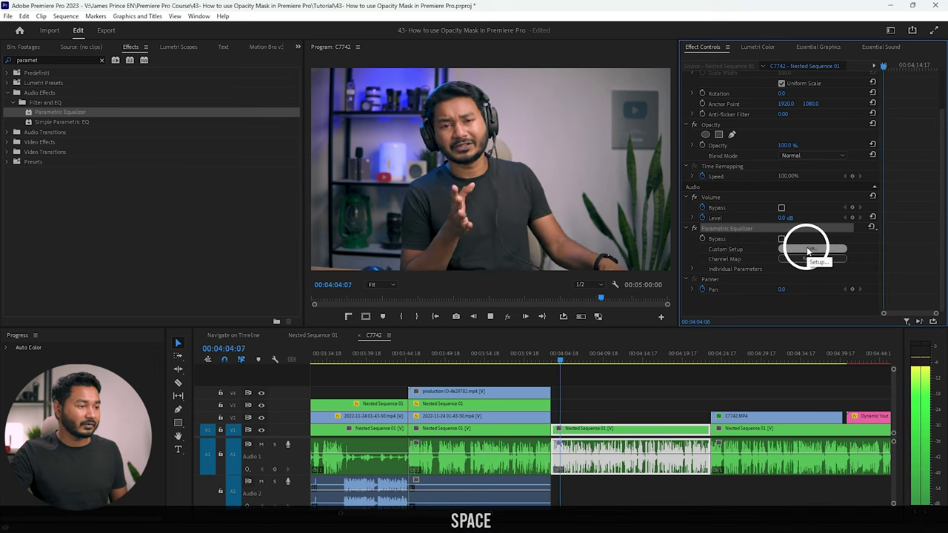
mouse_move(479, 235)
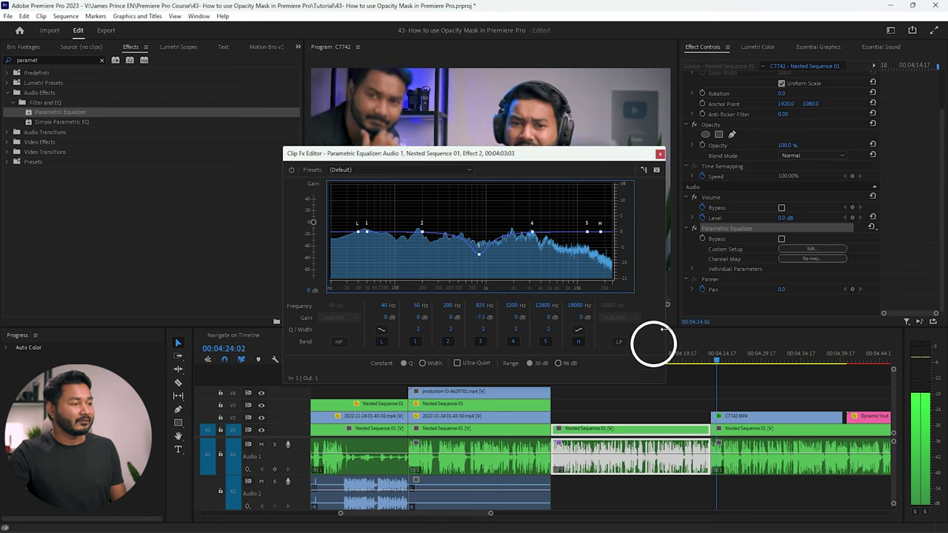
left_click(660, 154)
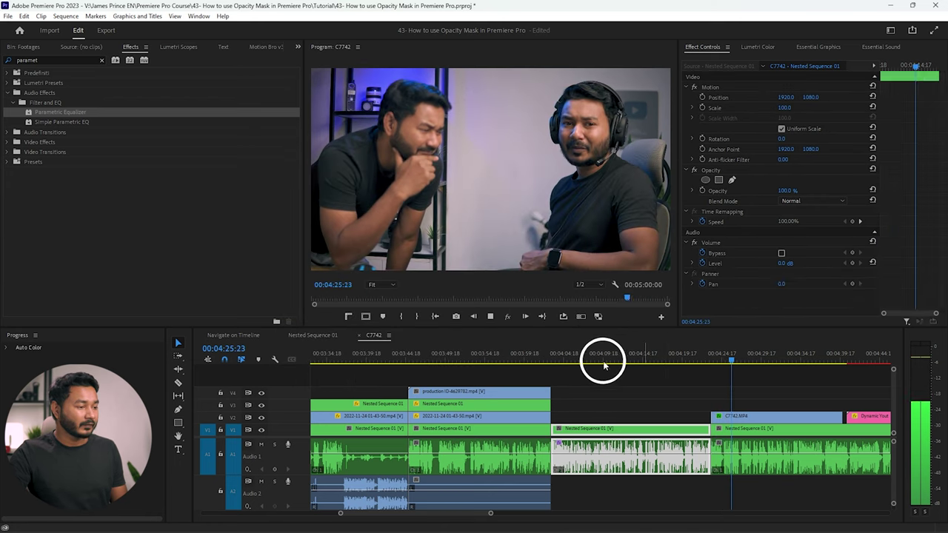
key("i")
right_click(555, 359)
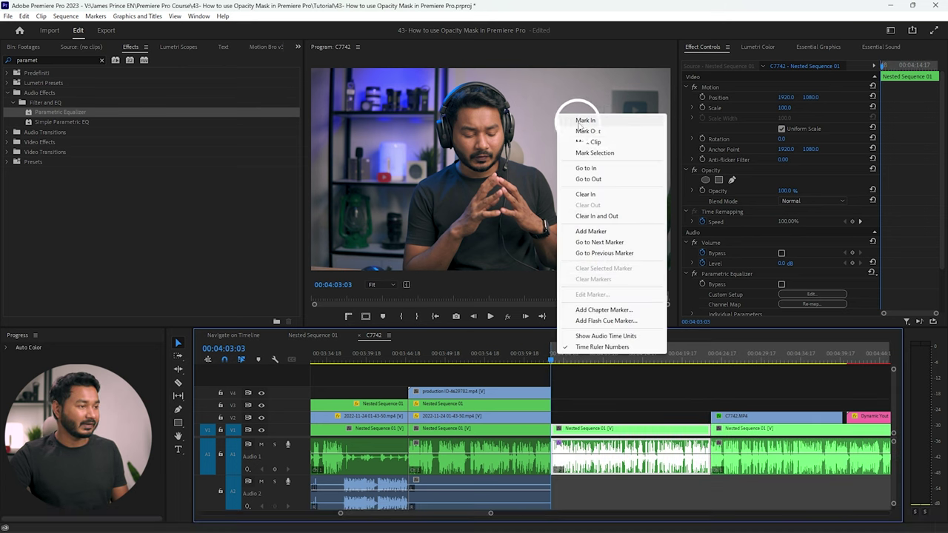
Set an Out point at 04:23:09, giving a 00:00:20:07 In-to-Out range.
left_click(700, 350)
left_click(710, 354)
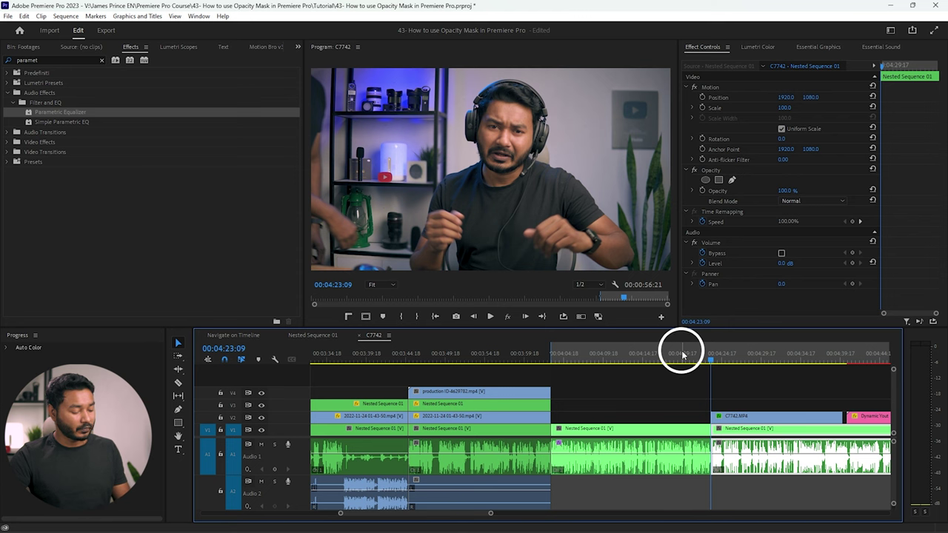
key("o")
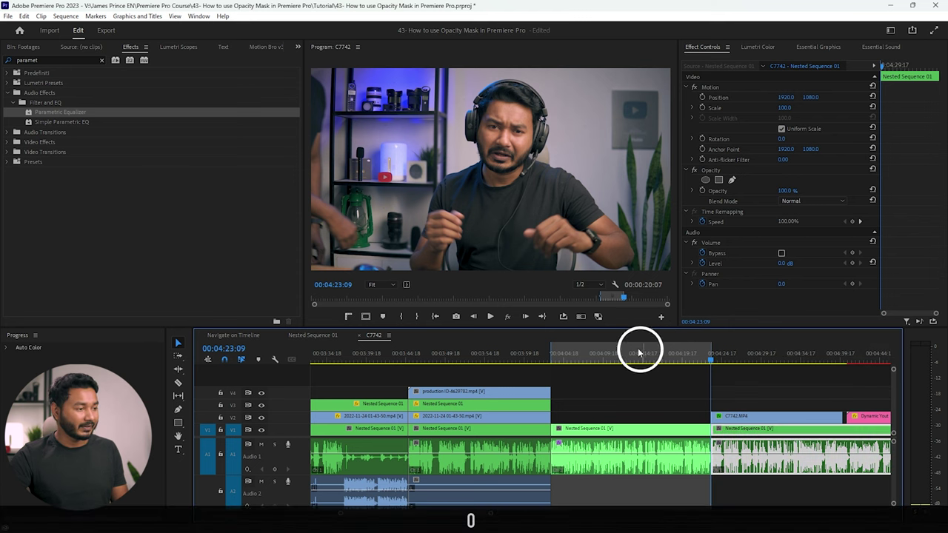
left_click(469, 161)
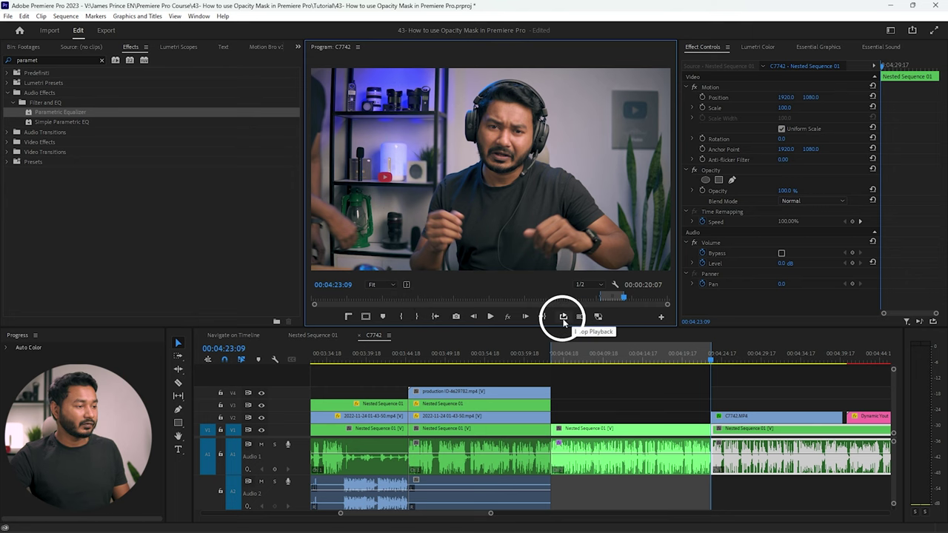
Add the Loop Playback button via the Button Editor and switch looping on.
left_click(662, 318)
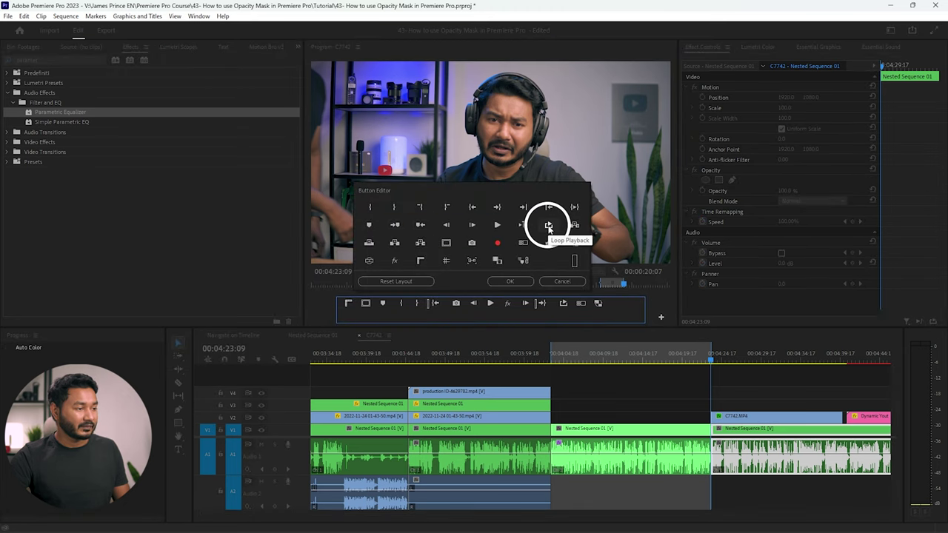
left_click(510, 282)
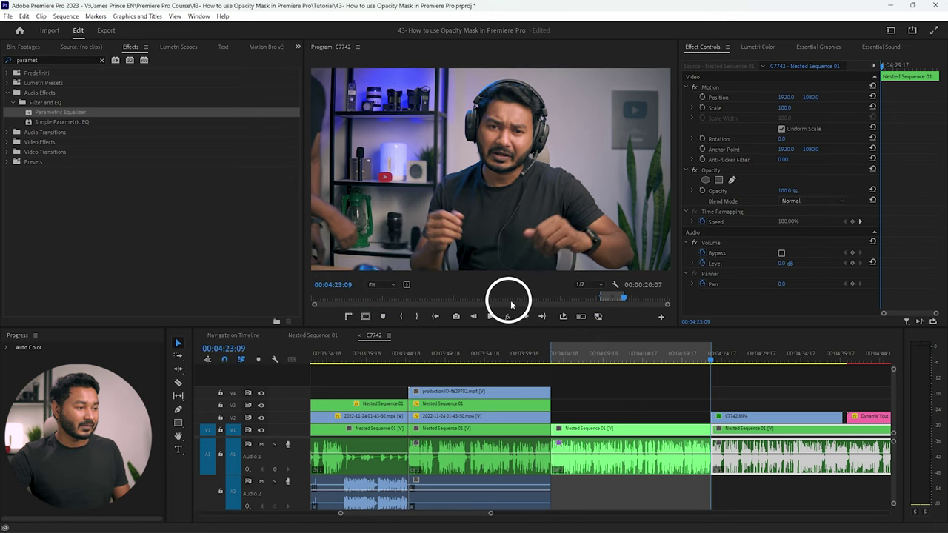
left_click(564, 318)
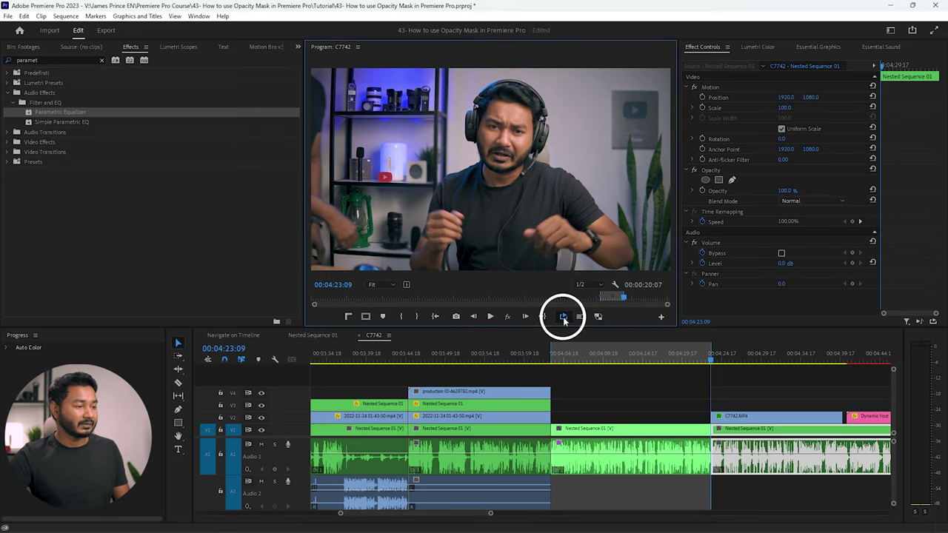
Play from 04:22:03 near the Out point to watch the marked range loop.
left_click_drag(590, 356, 696, 357)
key("space")
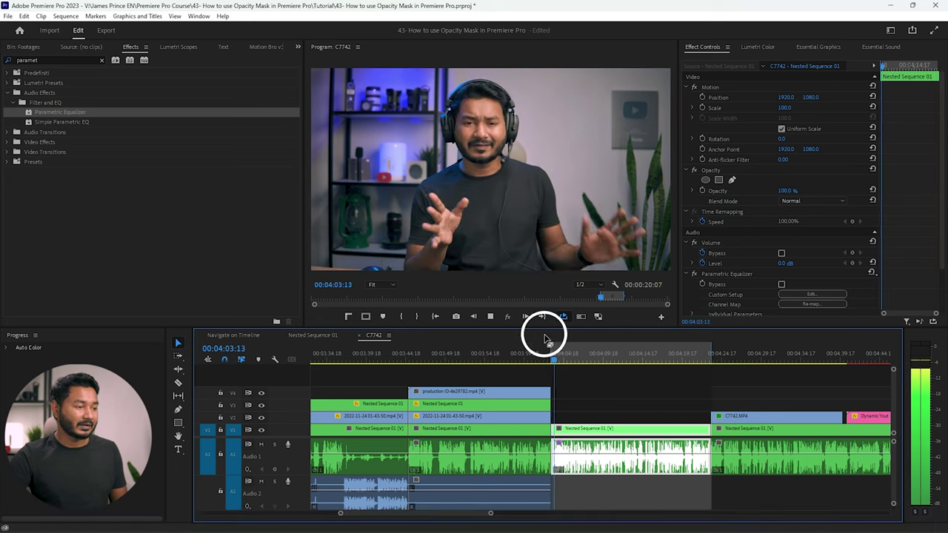
left_click(539, 358)
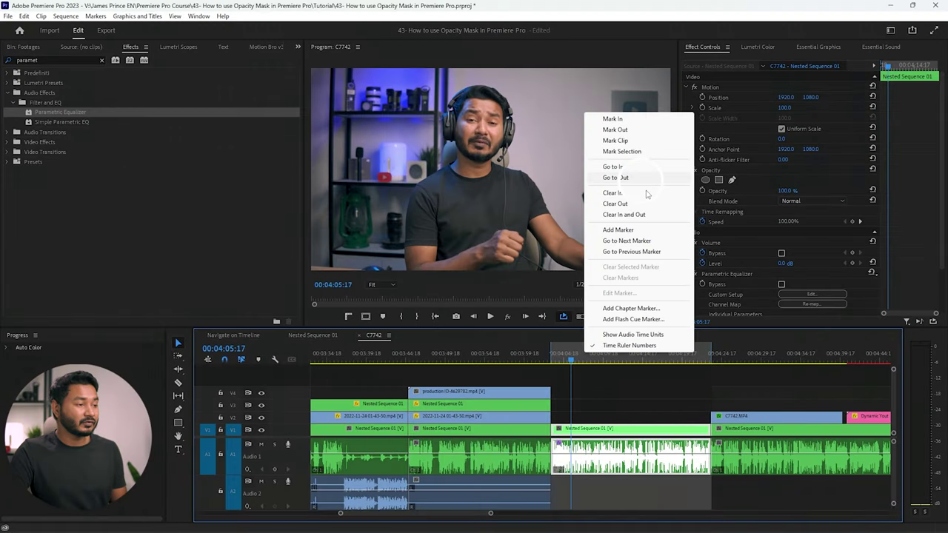
Clear the In and Out marks, then scrub through the Navigate on Timeline sequence.
left_click(642, 216)
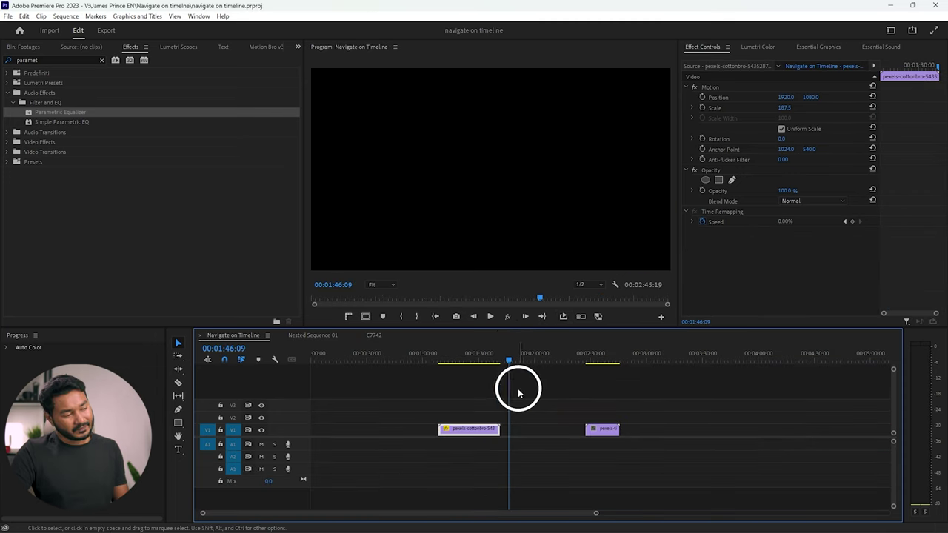
mouse_move(511, 359)
left_mouse_down()
mouse_move(354, 366)
mouse_move(830, 370)
mouse_move(518, 370)
left_mouse_up()
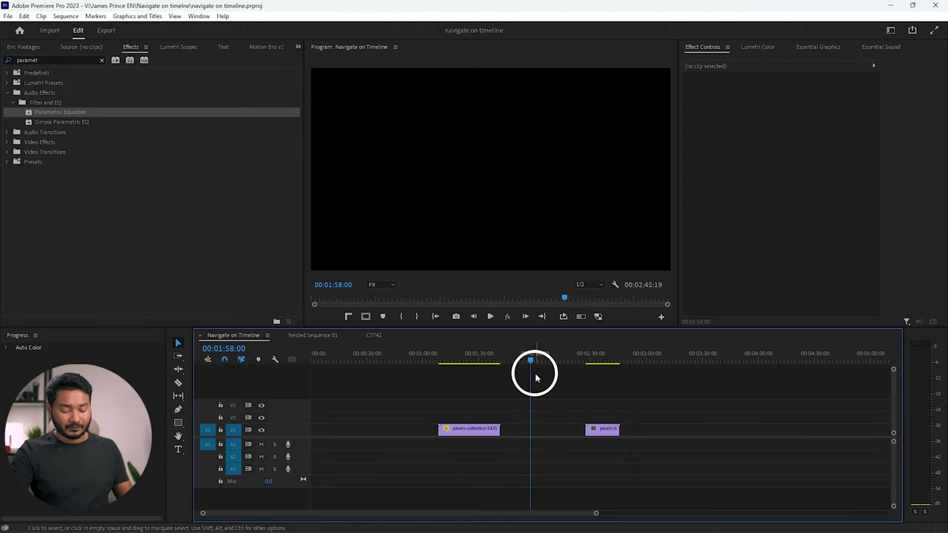
type("0")
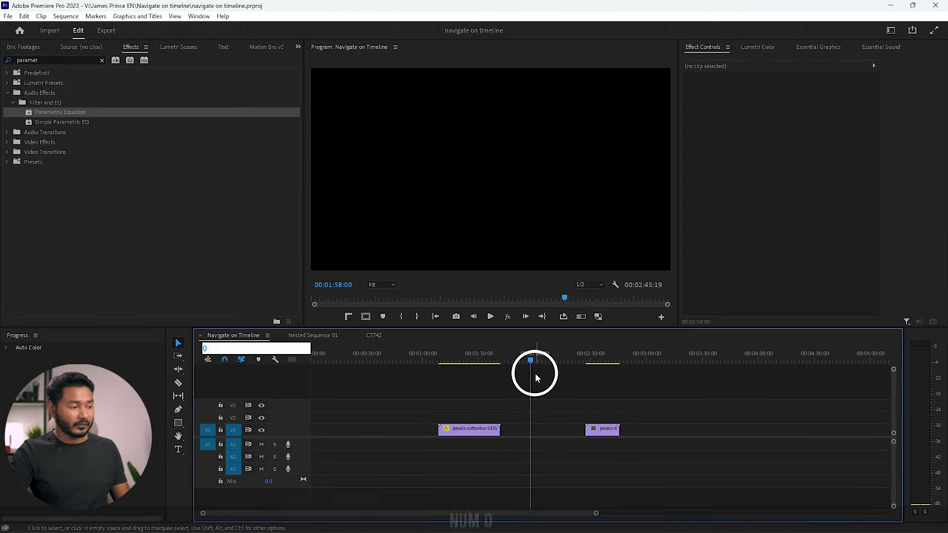
type("0")
Move the playhead to 00:00:00:00, scrub forward to about 00:00:24:21, then return it to the start.
key("Return")
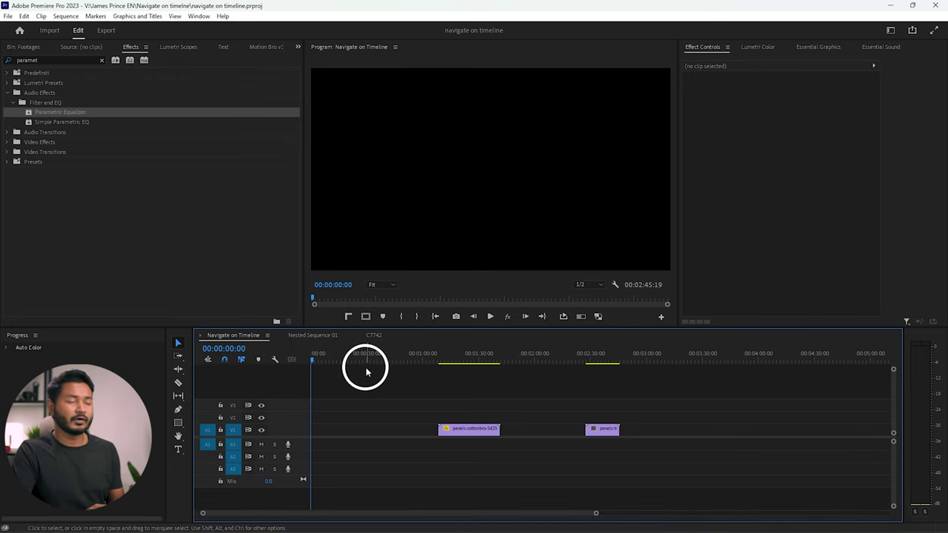
mouse_move(359, 357)
left_mouse_down()
mouse_move(317, 360)
mouse_move(357, 359)
left_mouse_up()
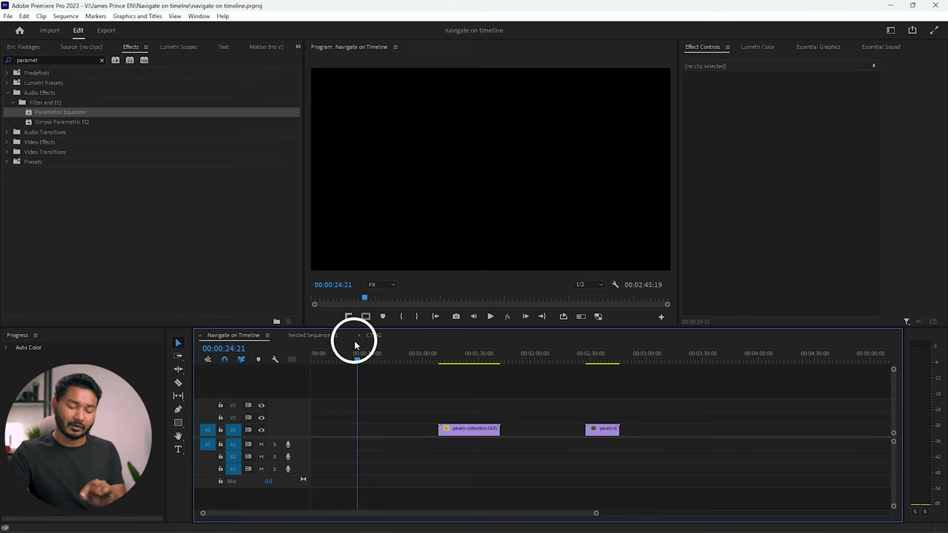
left_click_drag(370, 356, 264, 415)
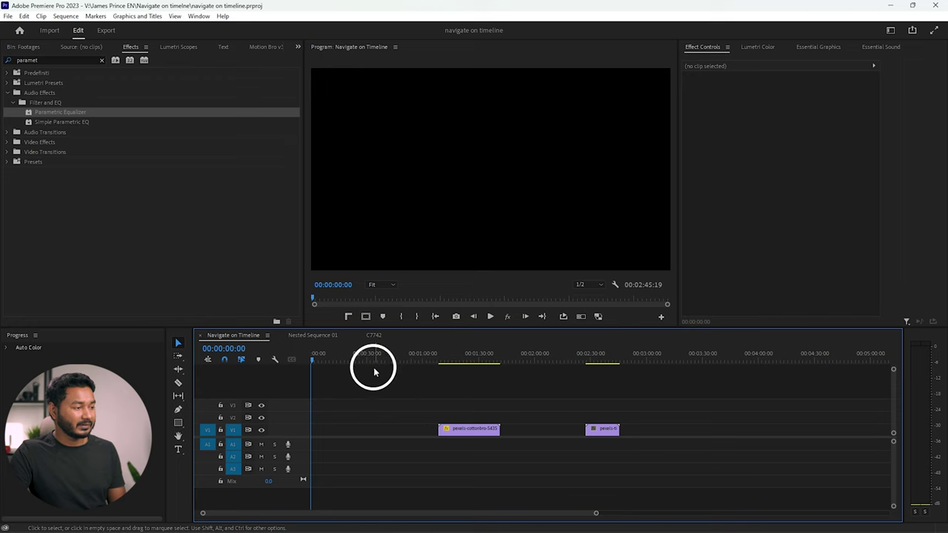
Enter timecode 01:01:01 to jump the playhead to 00:01:01:01, then select the candle clip.
left_click(332, 377)
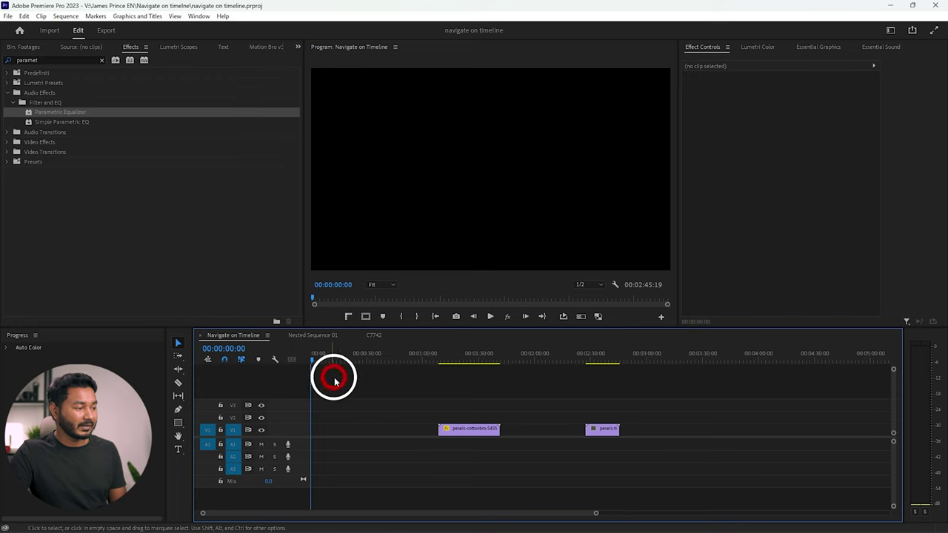
type("01:01:01")
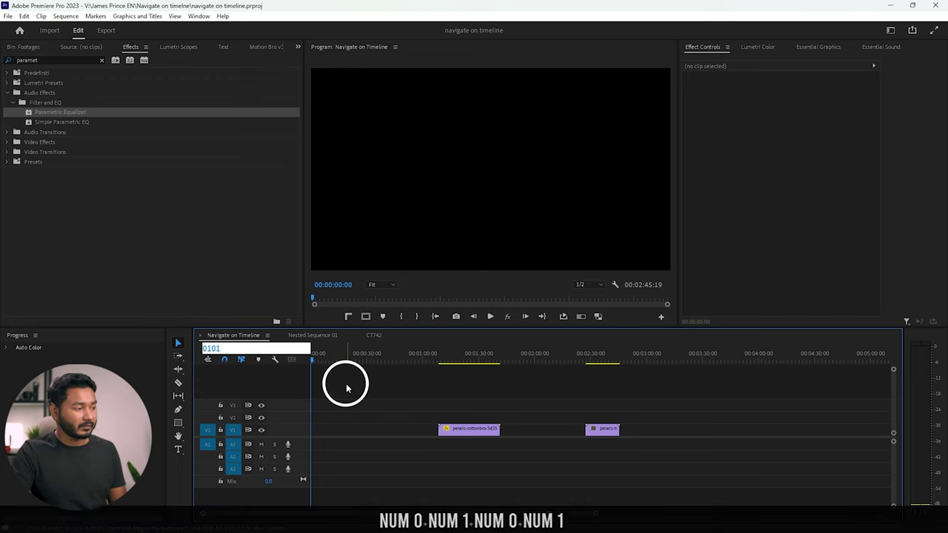
key("Return")
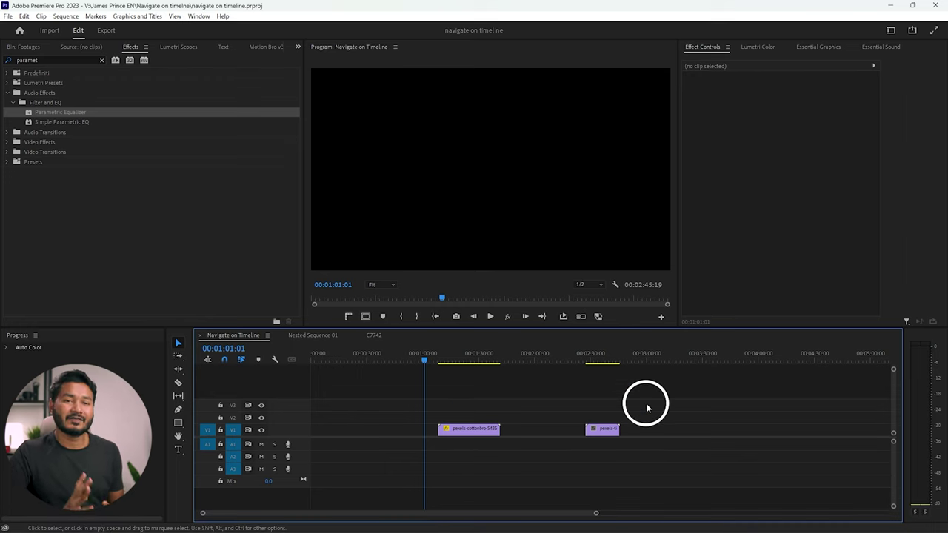
left_click(478, 429)
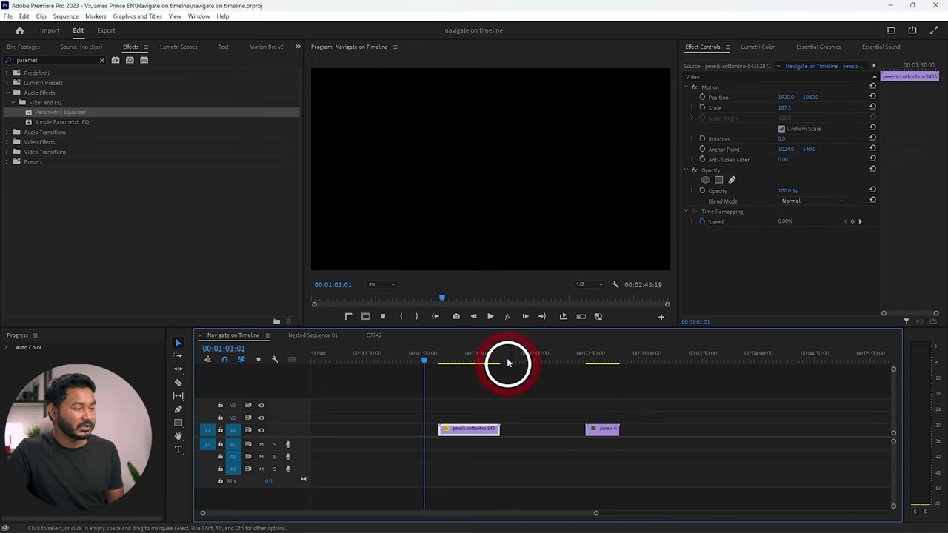
Reselect the candle clip and enter 0 to move it to the sequence start.
left_click(493, 377)
left_click(484, 354)
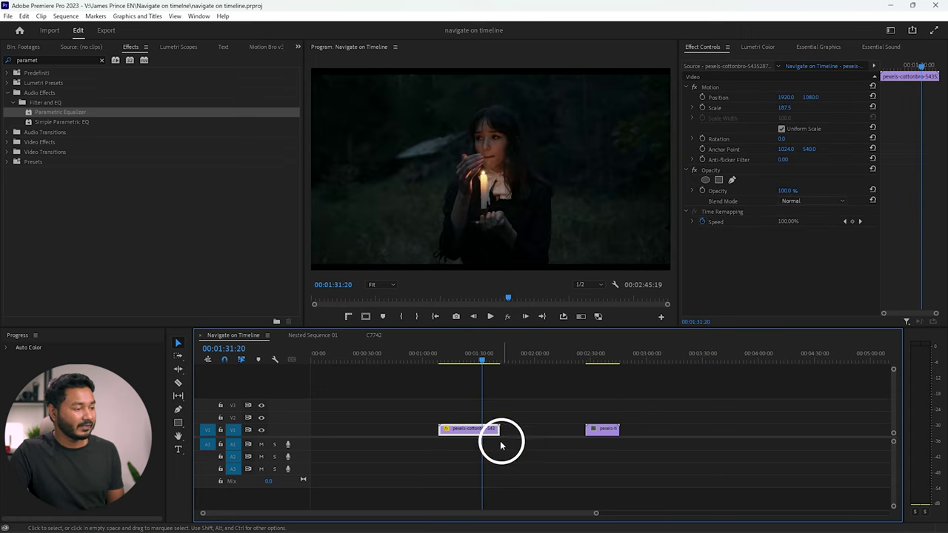
left_click(489, 428)
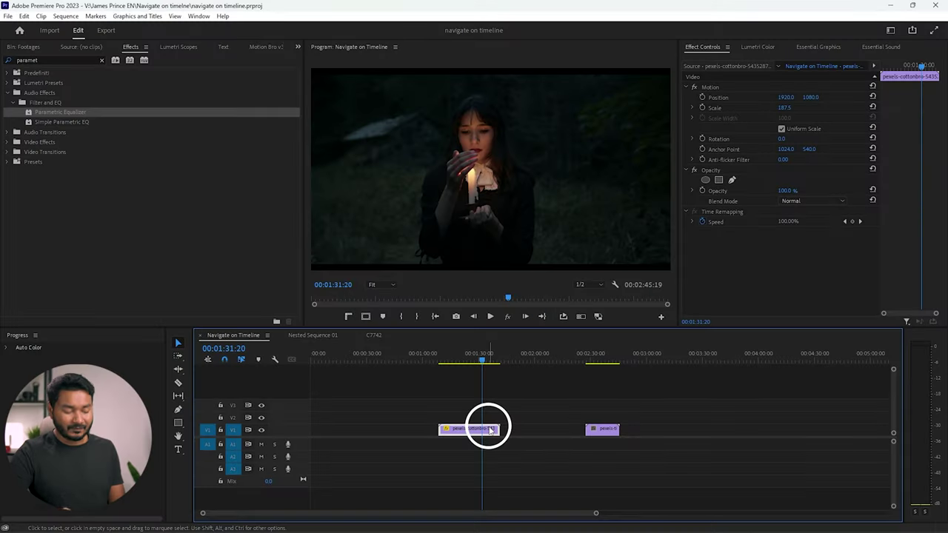
key("KP_0")
key("KP_0")
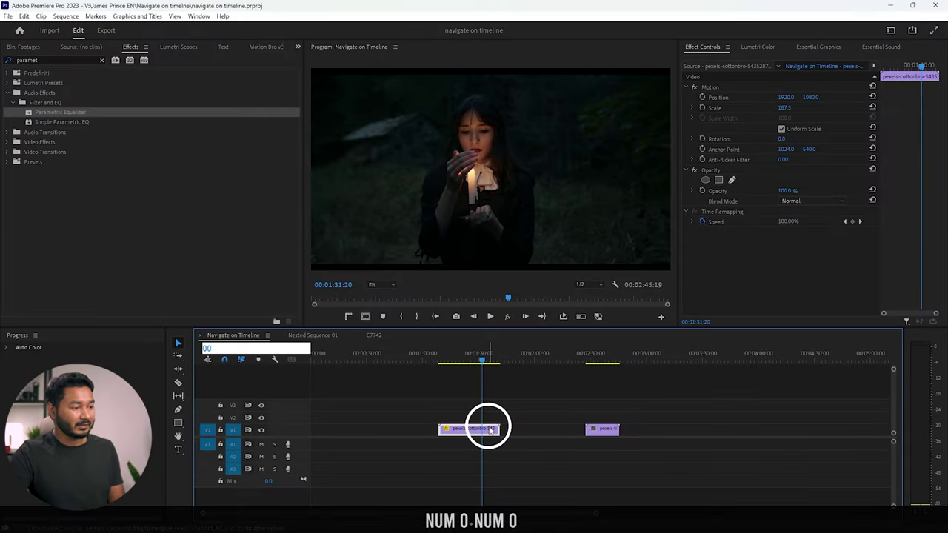
key("Return")
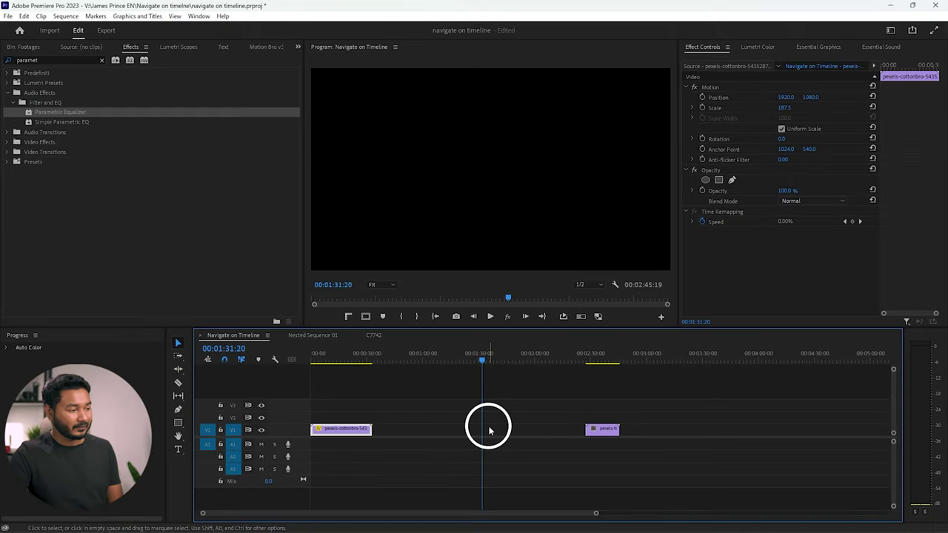
Enter 0101 to move the candle clip to about 01:01, then scrub to 00:01:01:01 to preview.
left_click(343, 356)
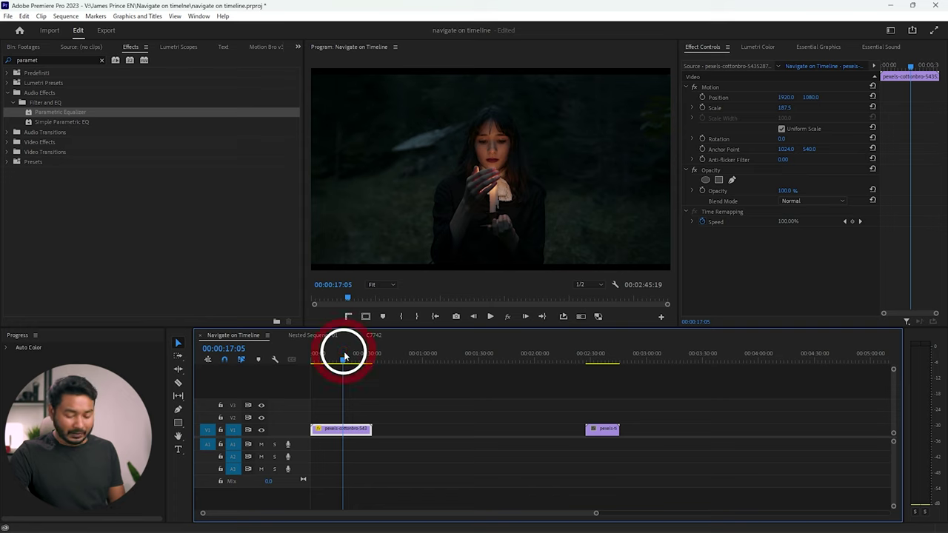
type("010101")
key("Return")
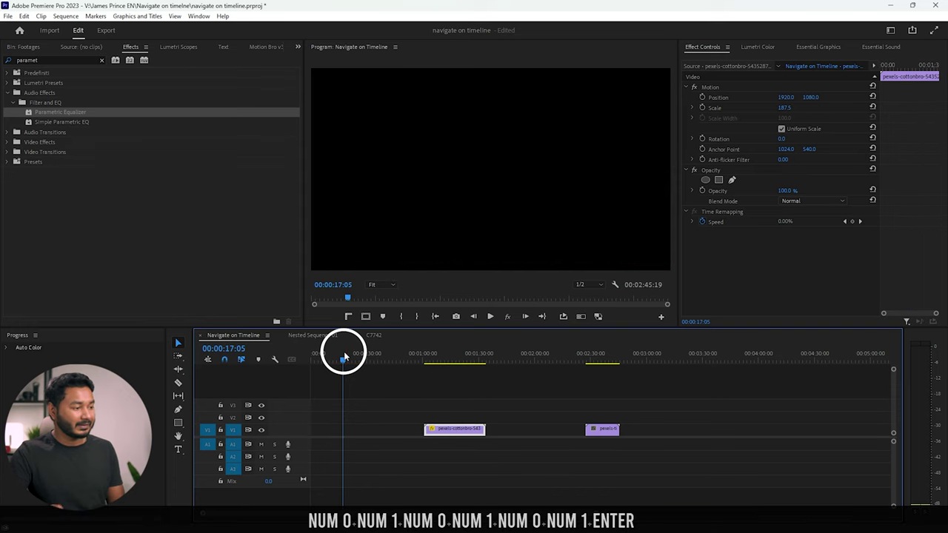
left_click_drag(413, 354, 426, 358)
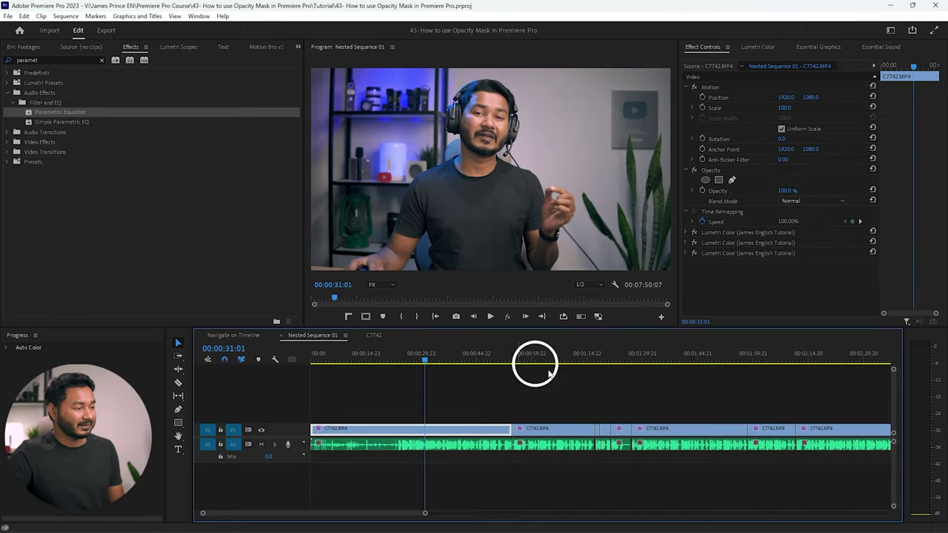
Zoom out and dock Nested Sequence 01 as a lower timeline beneath the C7742 timeline.
scroll(546, 443, "down", 5, "alt")
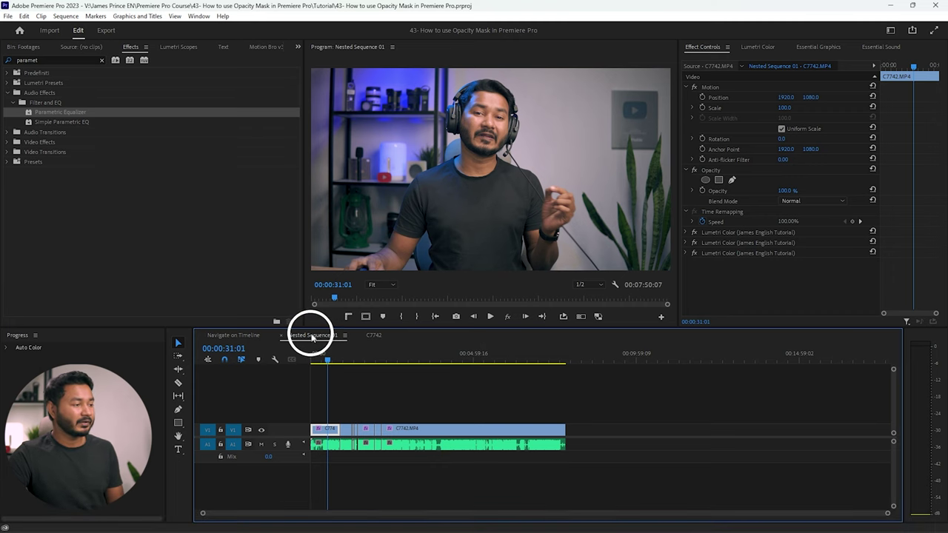
left_click_drag(318, 338, 300, 505)
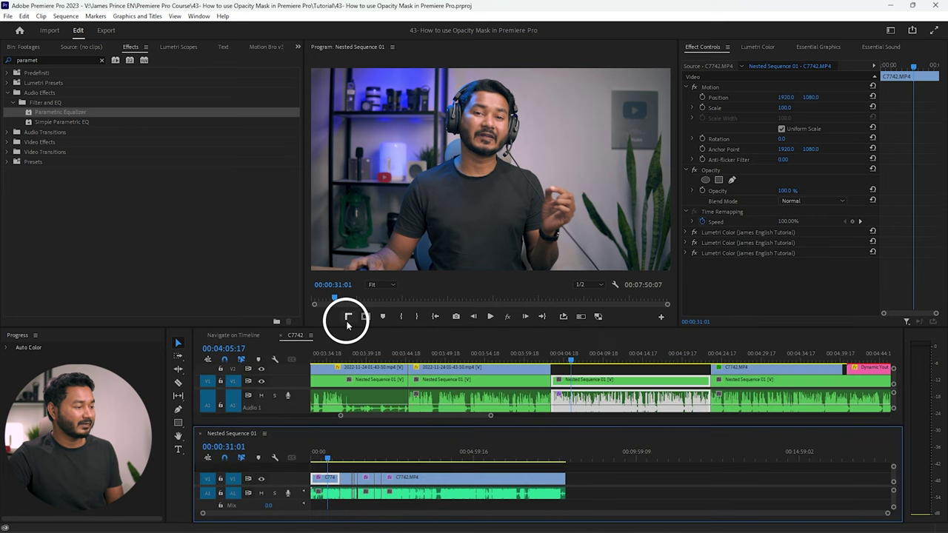
Enlarge both timelines, switch the upper one to Navigate on Timeline and delete its two clips.
left_click_drag(347, 327, 356, 259)
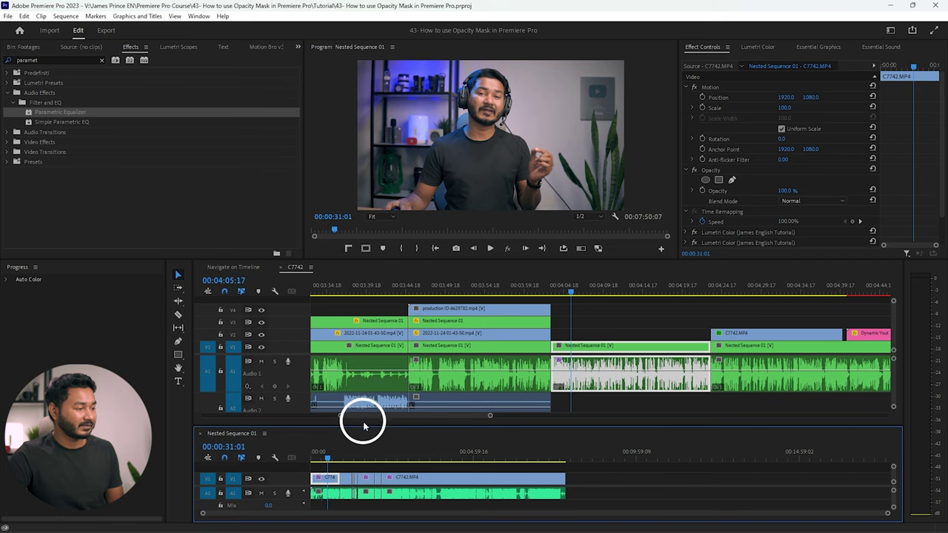
left_click_drag(364, 425, 368, 311)
mouse_move(605, 440)
left_mouse_down()
mouse_move(363, 430)
mouse_move(261, 465)
left_mouse_up()
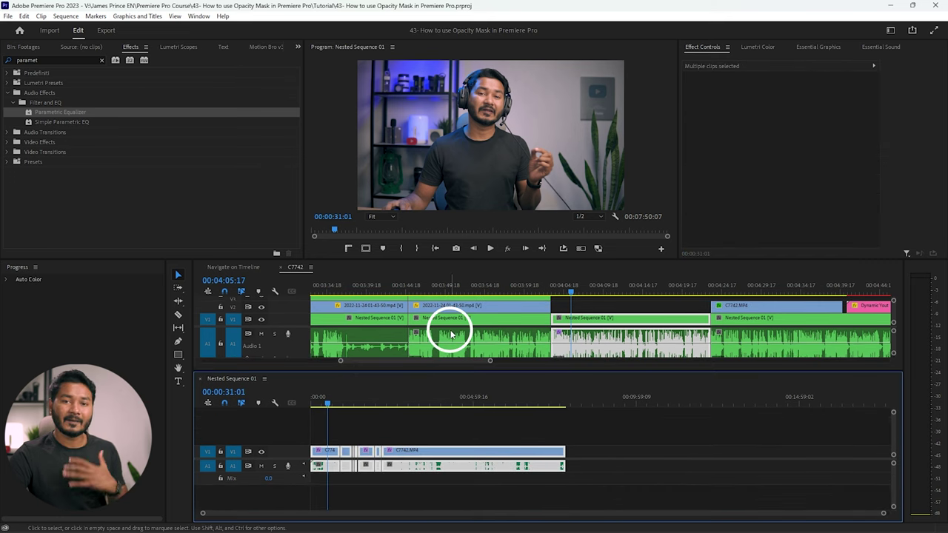
left_click(235, 268)
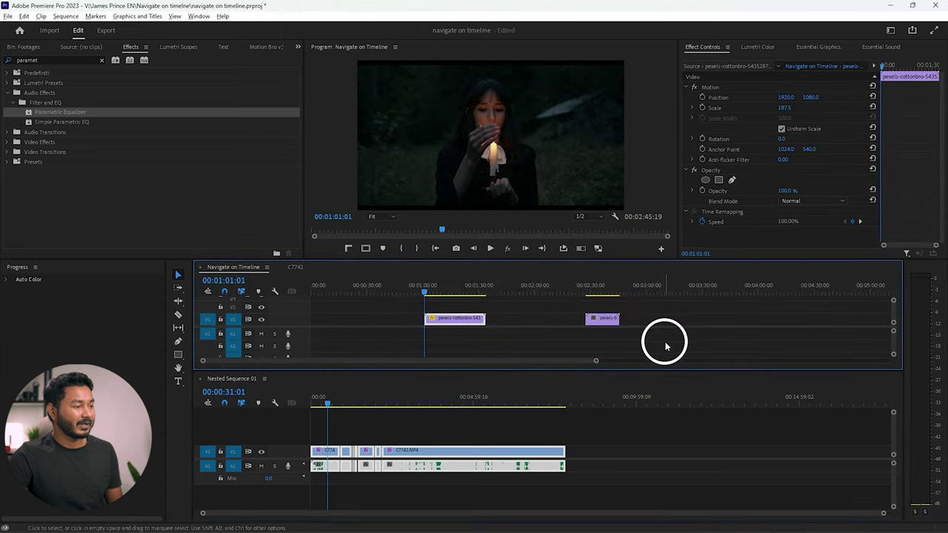
scroll(512, 328, "down", 2, "alt")
left_click_drag(467, 316, 274, 332)
key("Delete")
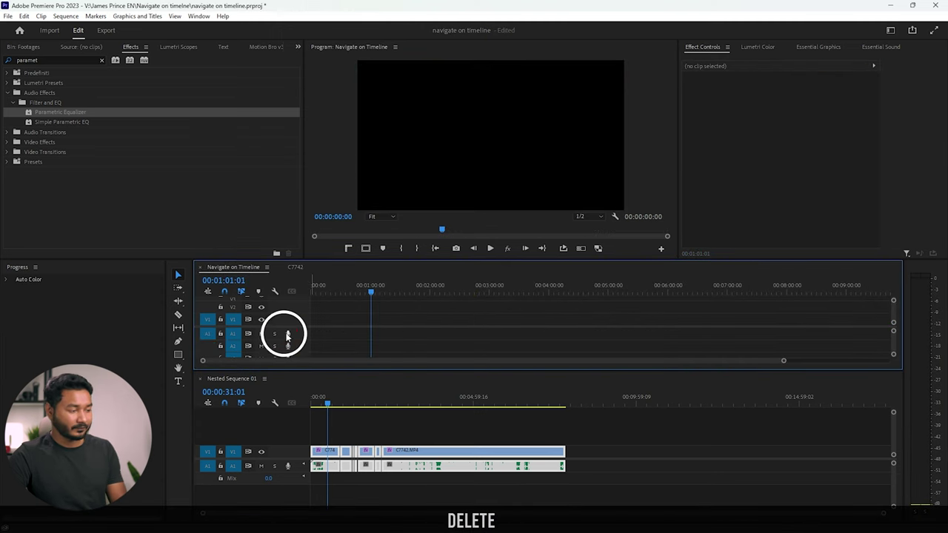
Drag the Nested Sequence 01 clips into Navigate on Timeline keeping existing settings, and copy the first clip after C7742.MP4.
left_click(378, 403)
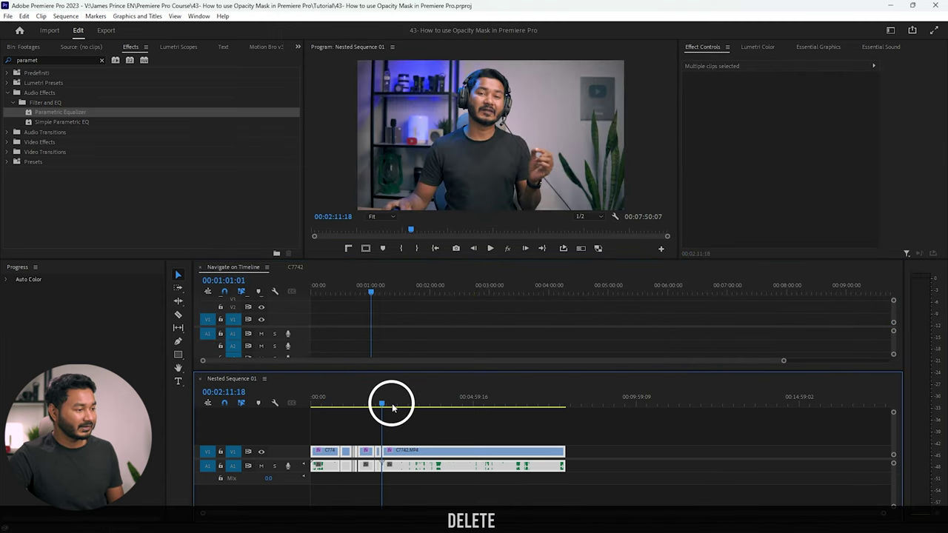
left_click(445, 440)
left_click_drag(476, 465, 297, 292)
left_click(527, 290)
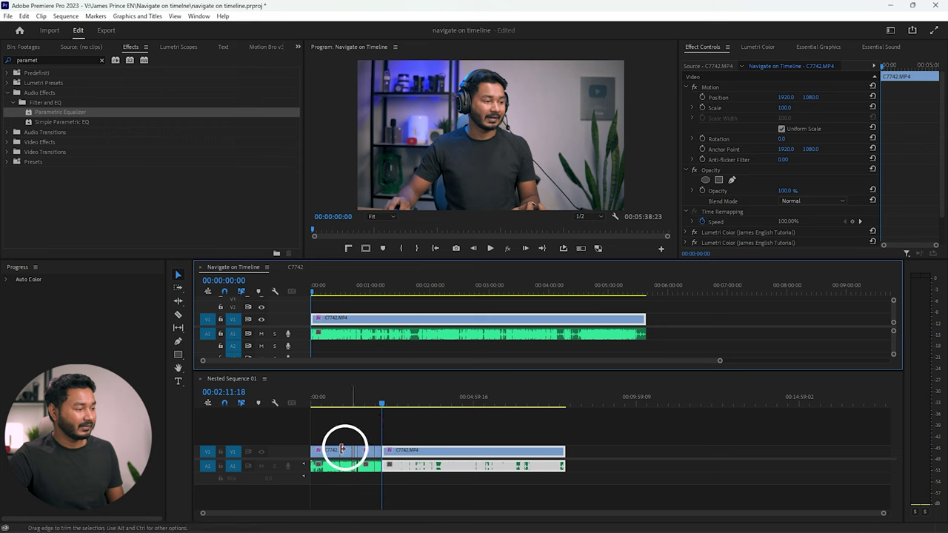
scroll(333, 455, "up", 3)
left_click_drag(334, 458, 669, 302)
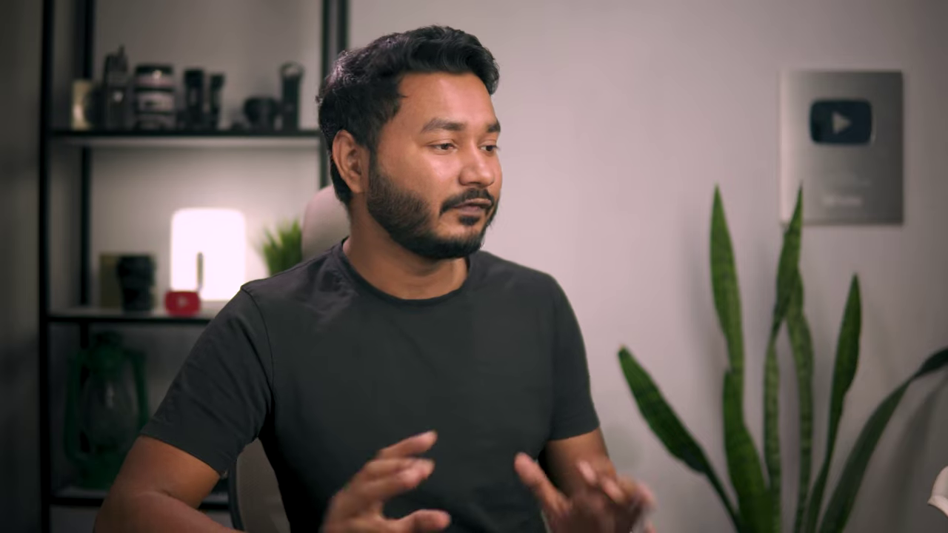